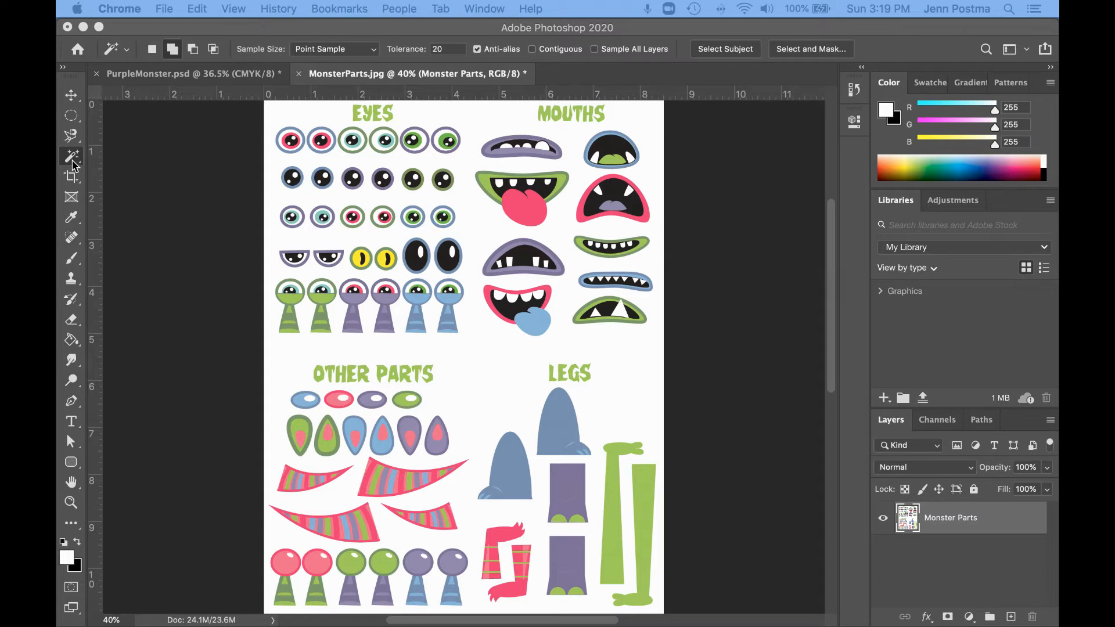
Use the Magic Wand with Contiguous on and in Add to selection mode to select the upper purple leg with its green toes
click(71, 161)
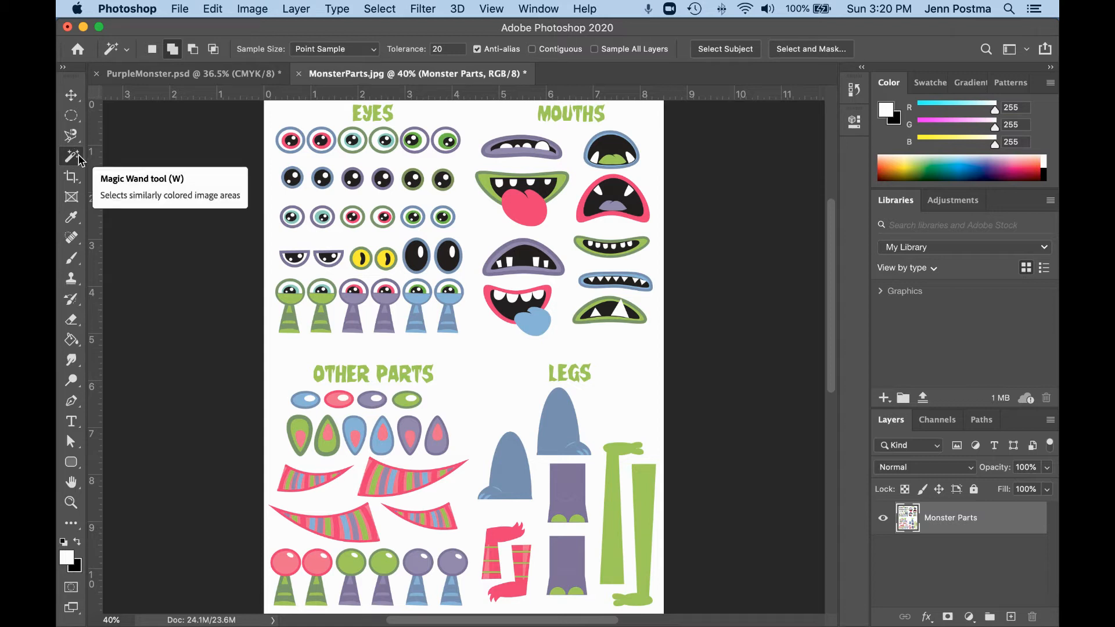
click(610, 547)
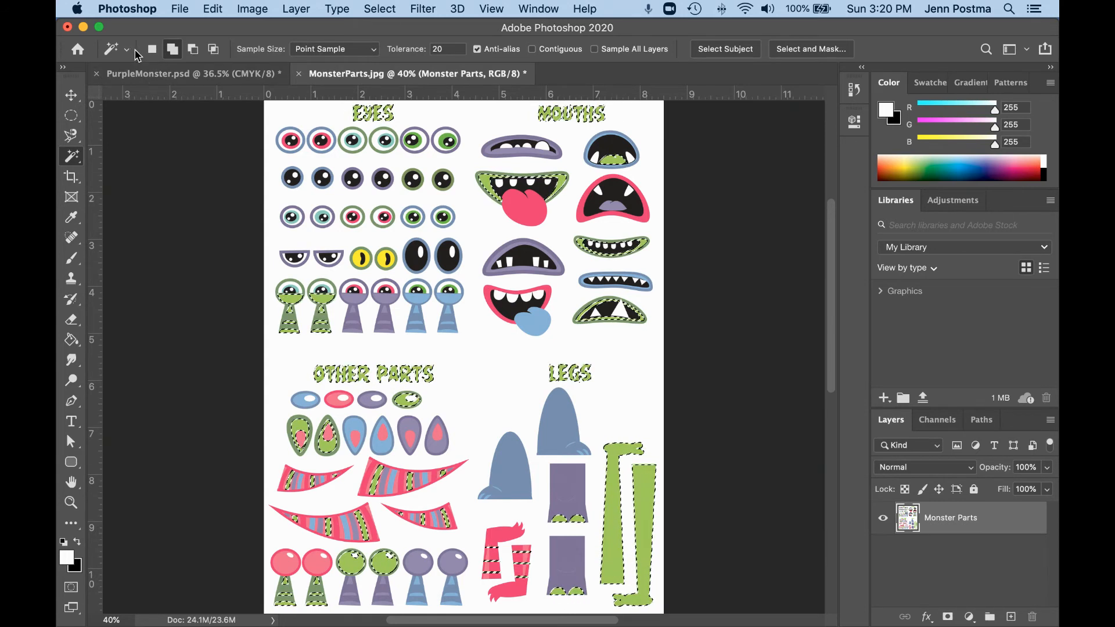
click(533, 50)
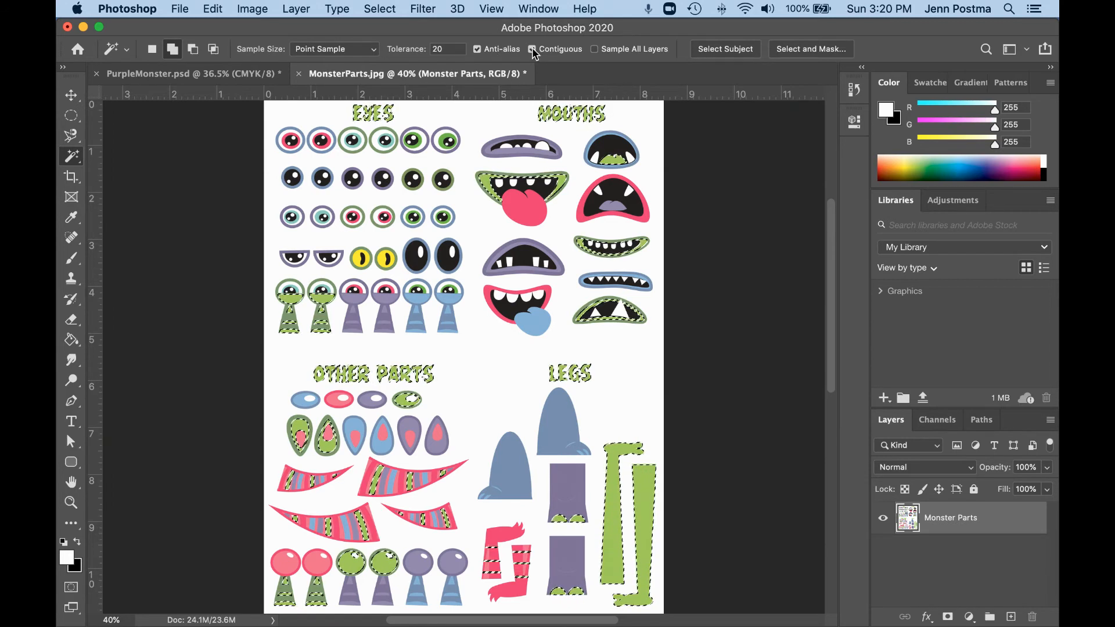
click(773, 393)
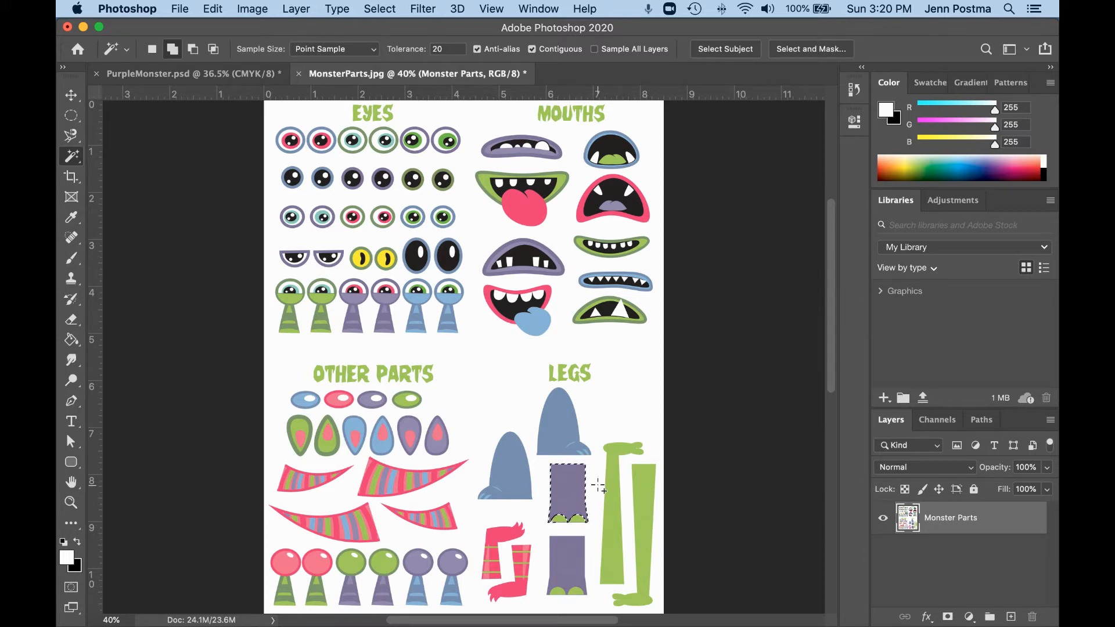
scroll(580, 494, down, 2)
click(154, 50)
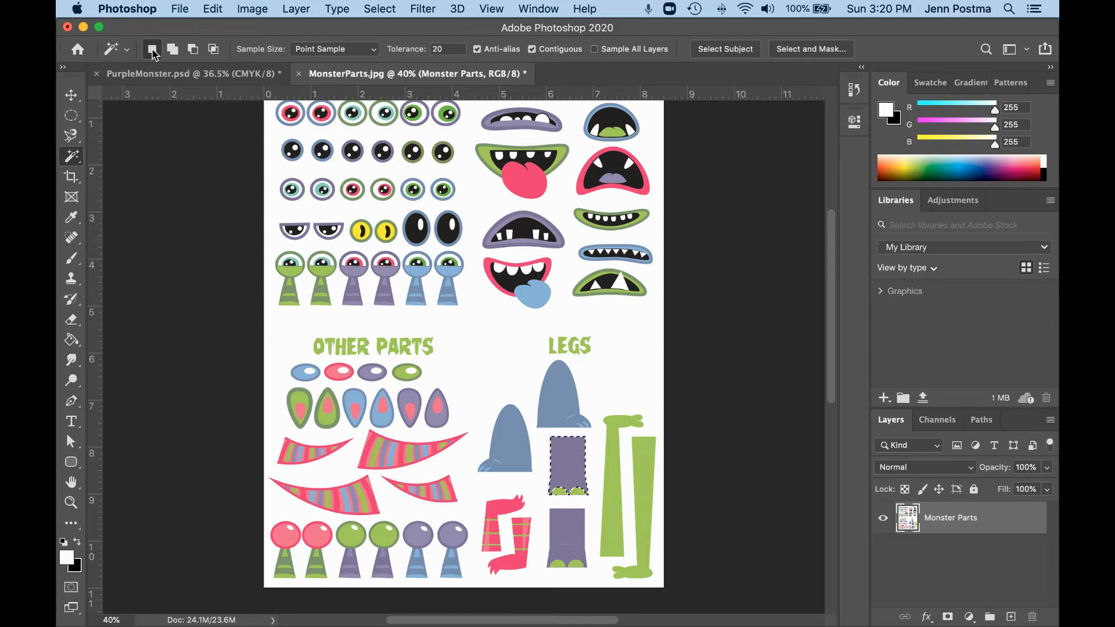
click(173, 50)
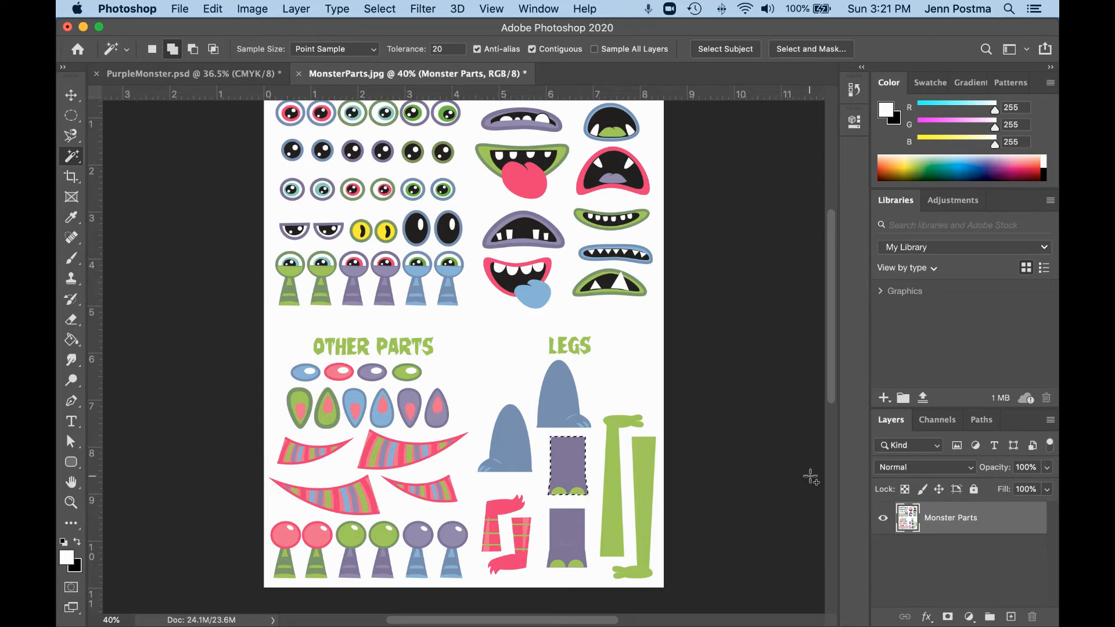
Copy the leg into PurpleMonster.psd, scale it to about 185%, rotate it about 23°, and place it at the body's lower left
drag(810, 475, 615, 289)
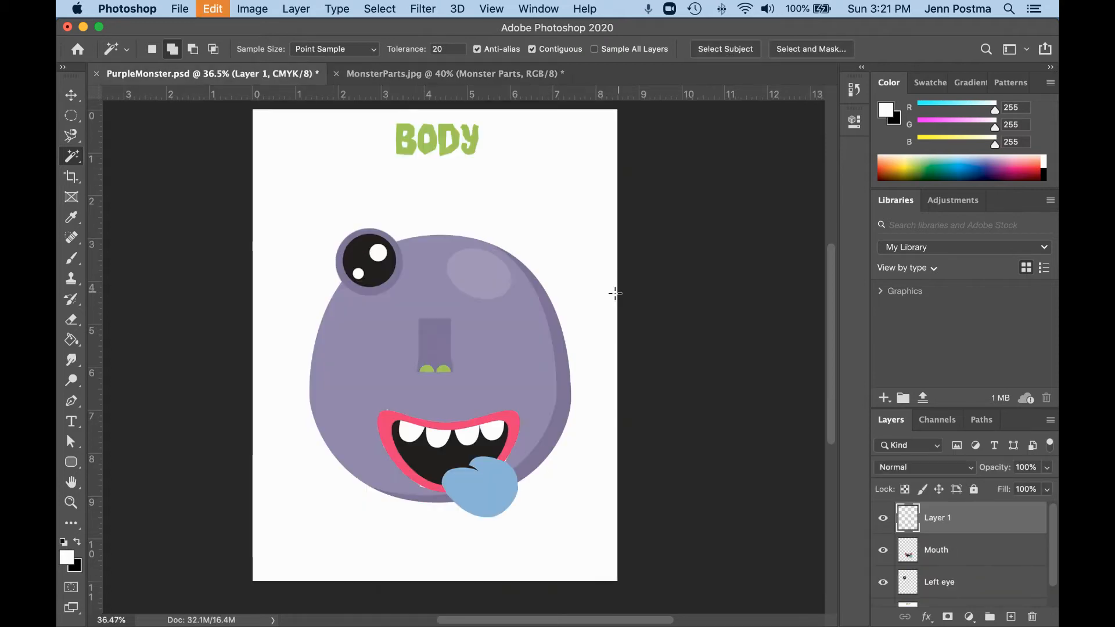
key(v)
drag(429, 332, 355, 446)
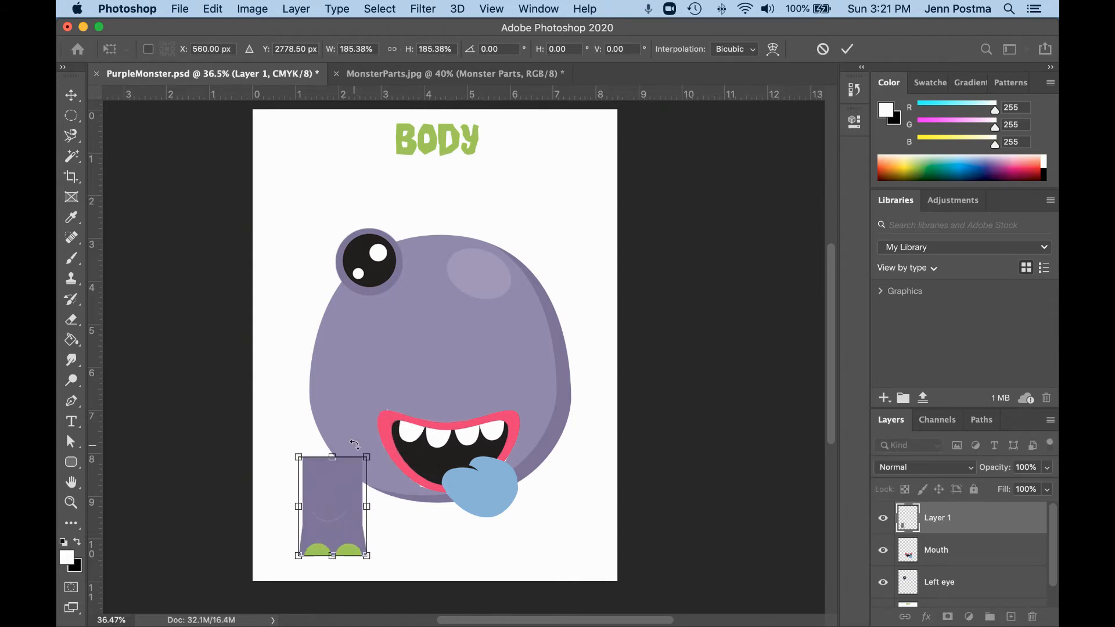
drag(283, 448, 311, 434)
drag(356, 510, 385, 522)
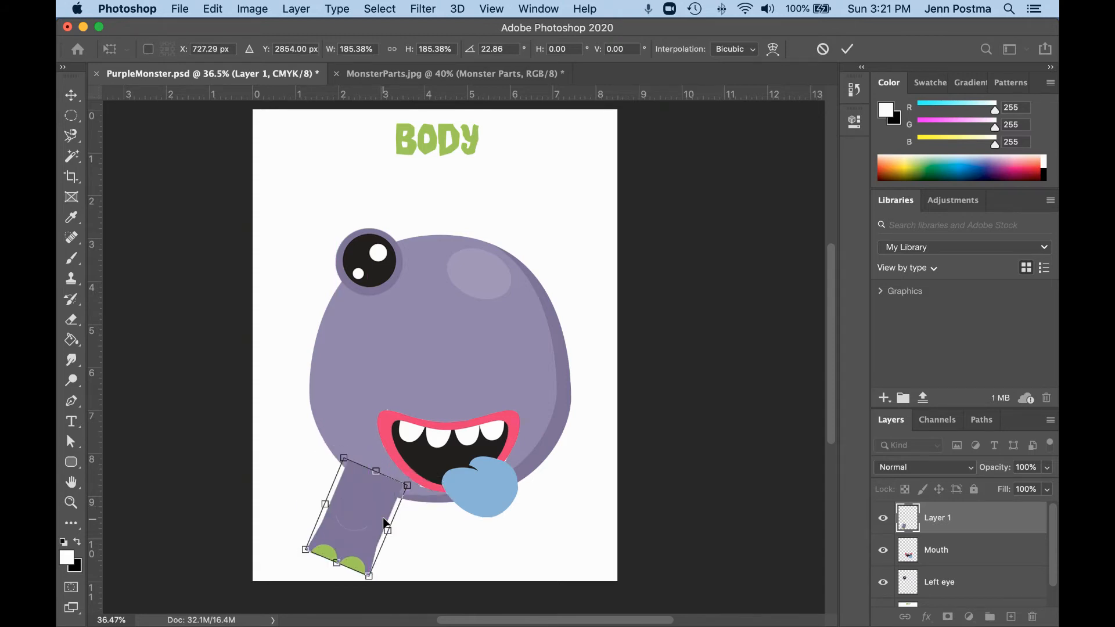
key(Return)
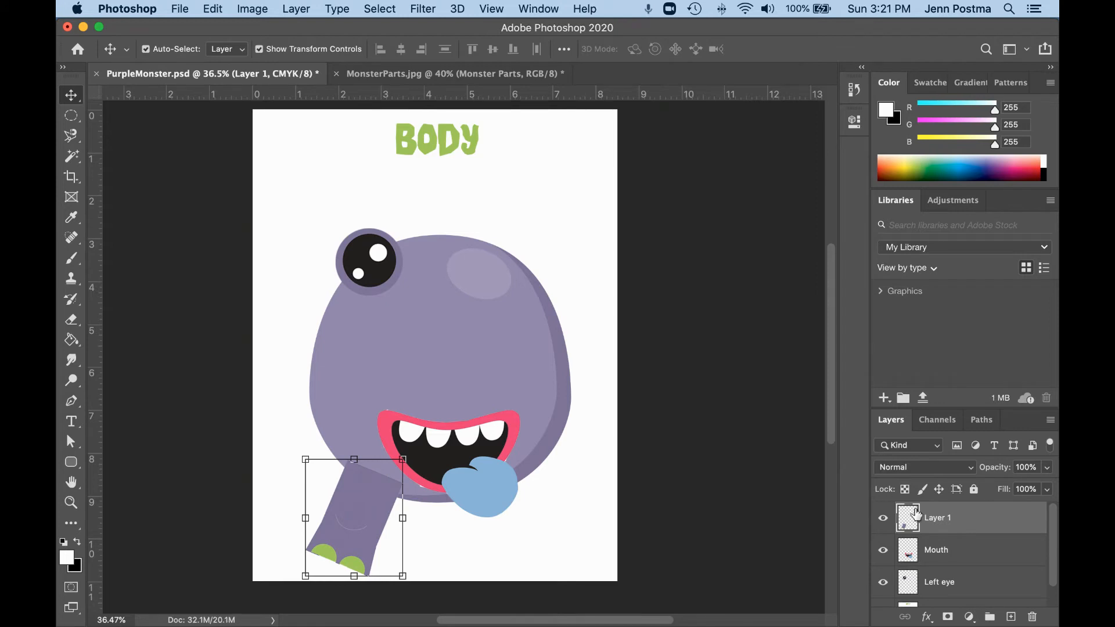
Rename the leg's layer as "Left foot"
double_click(944, 518)
text(Left foot)
key(Return)
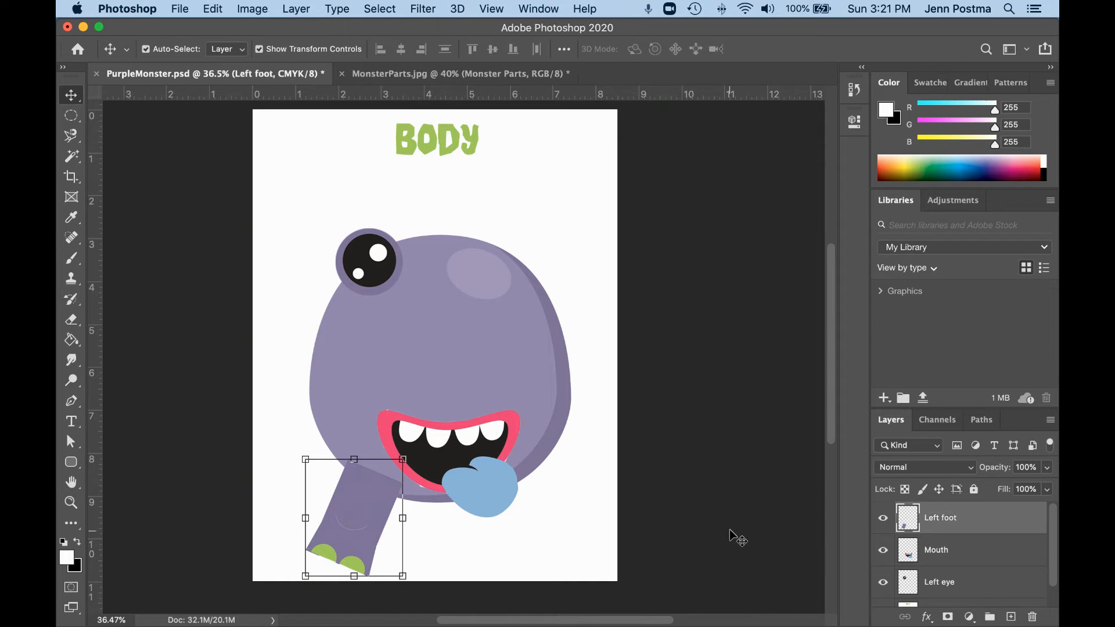
In MonsterParts.jpg, set the Quick Selection tool to New selection mode with a 15 px brush, ready at the Other Parts section
click(386, 74)
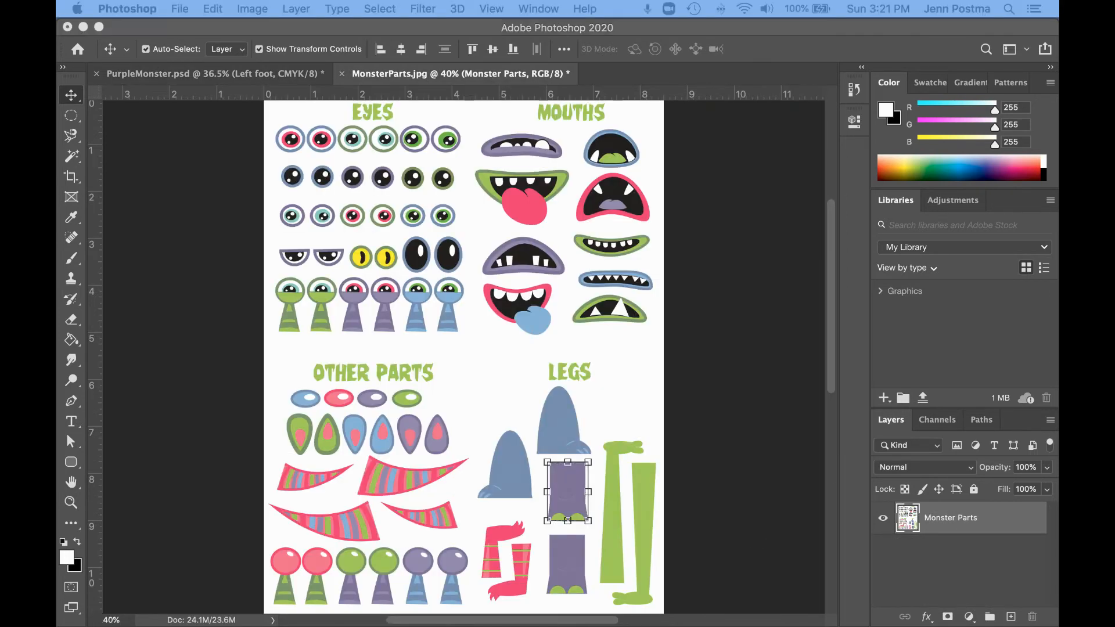
click(72, 157)
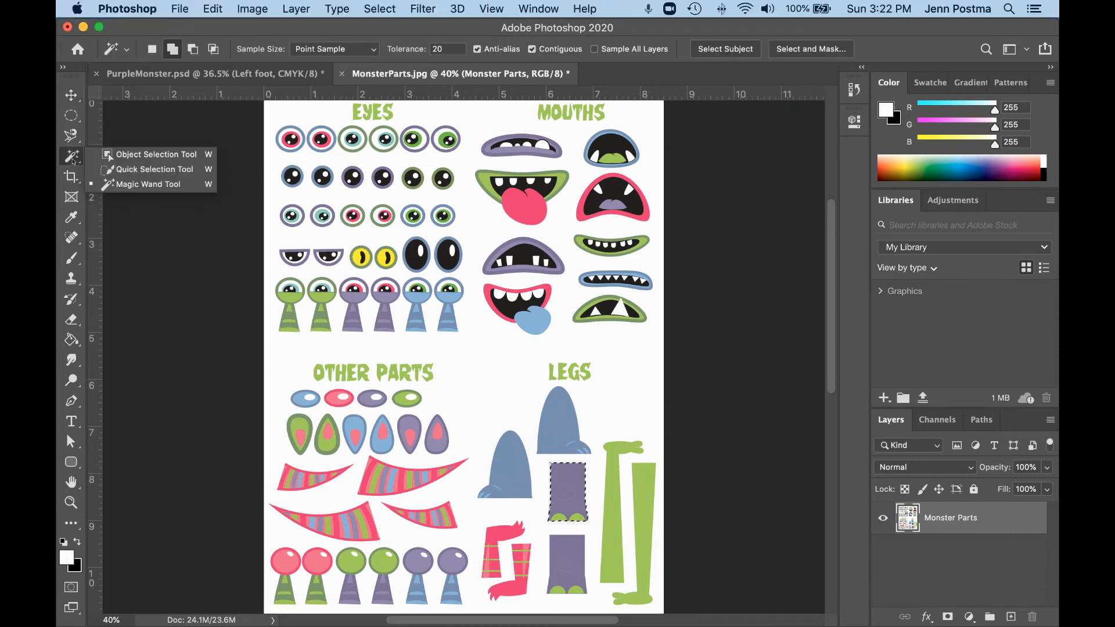
click(182, 170)
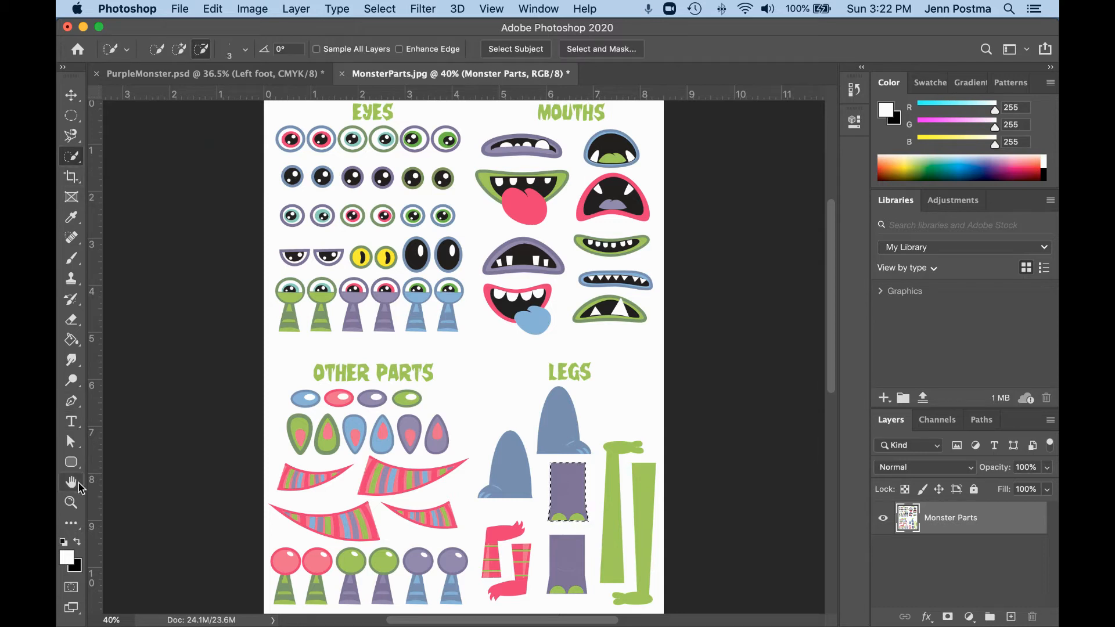
click(71, 503)
drag(279, 404, 340, 461)
scroll(340, 461, down, 3)
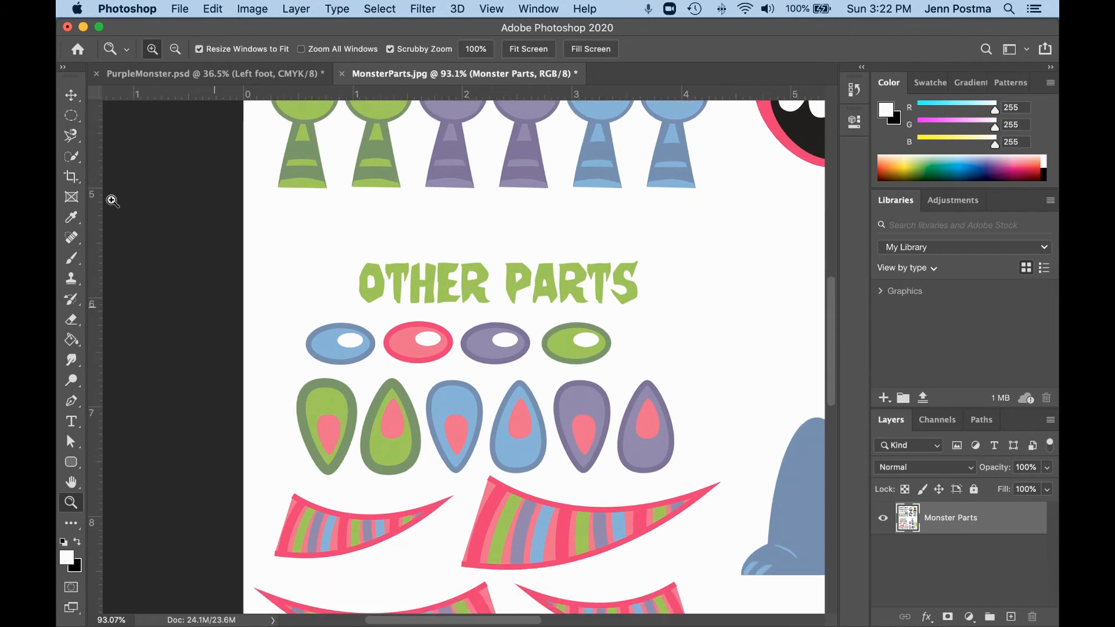
click(70, 160)
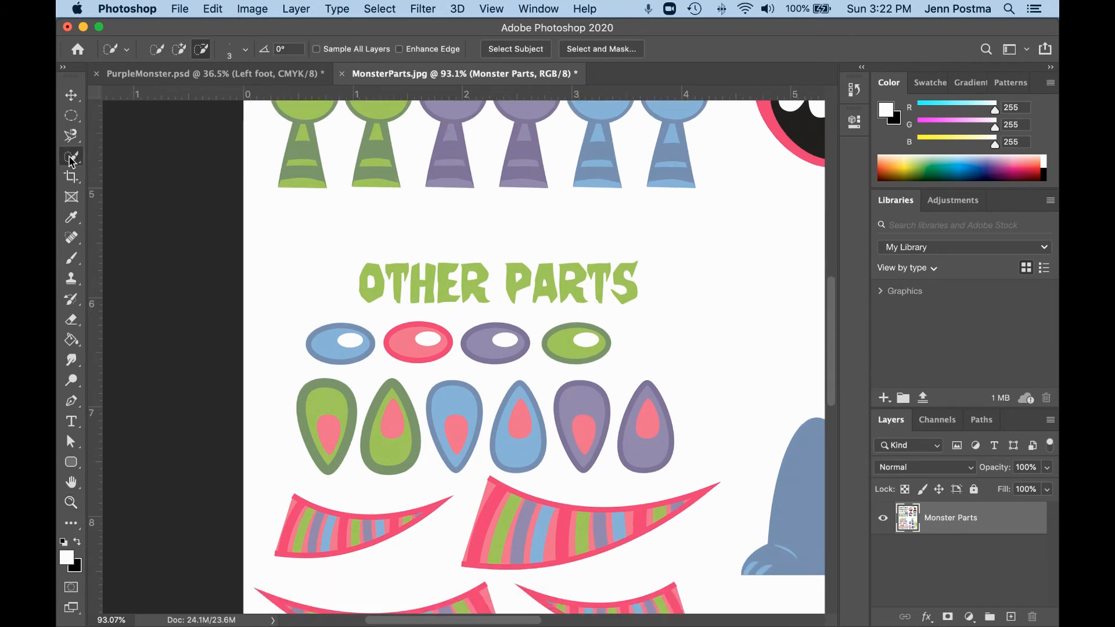
click(156, 49)
click(156, 54)
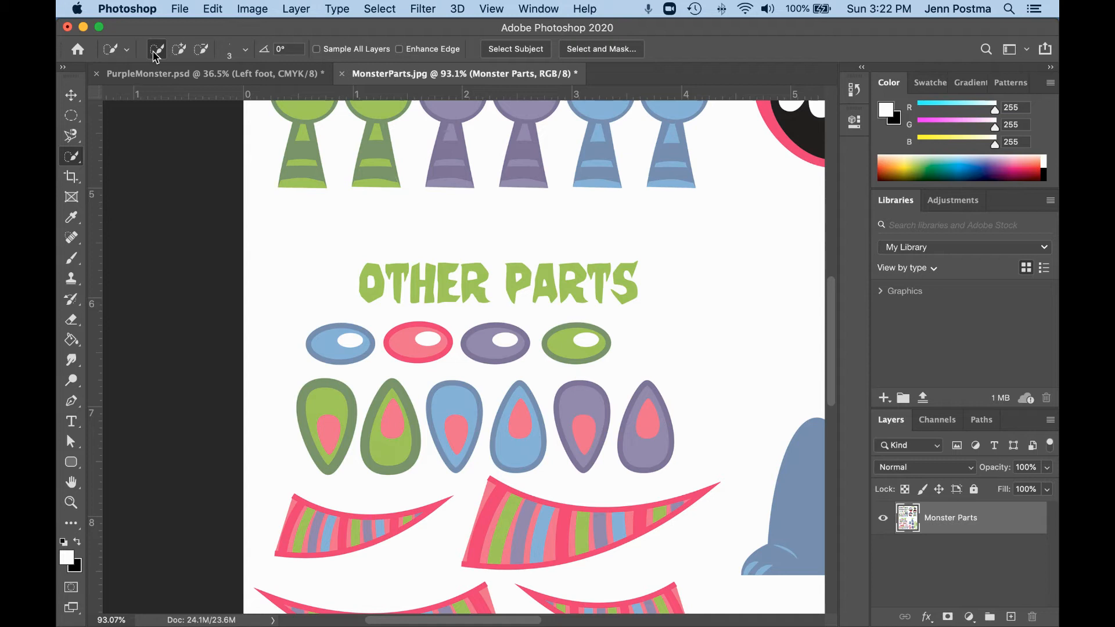
click(244, 53)
drag(157, 91, 166, 92)
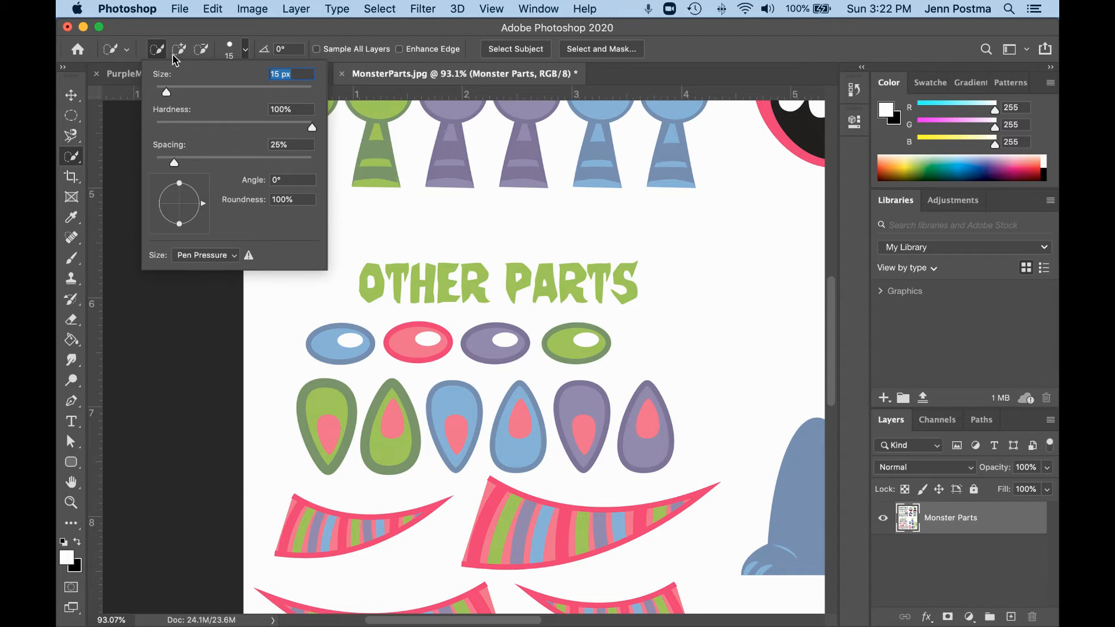
click(157, 51)
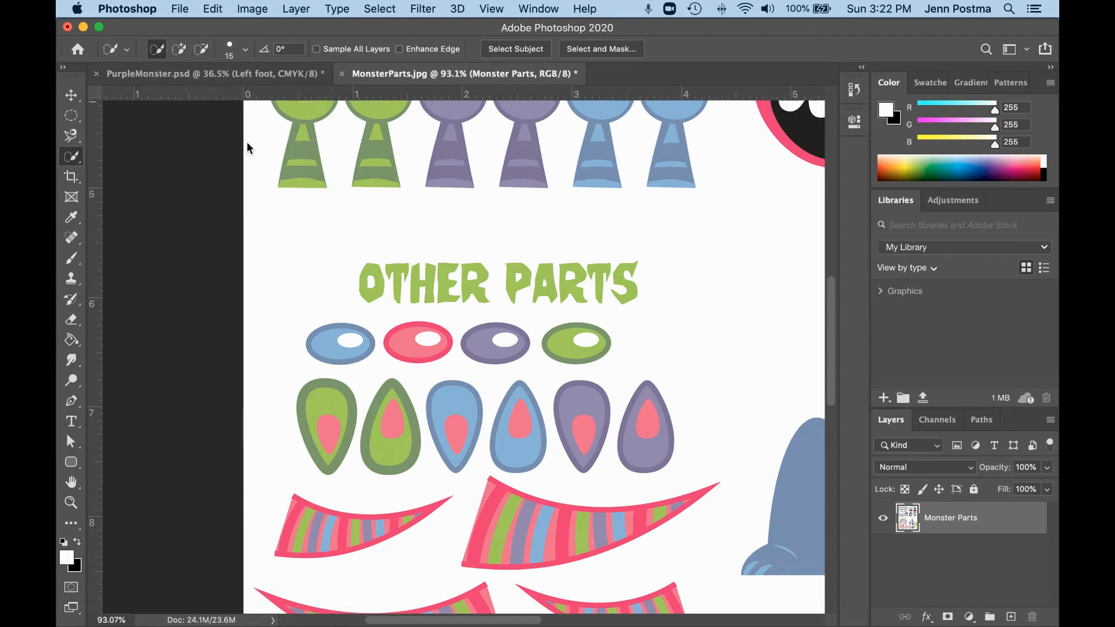
Try a quick selection on the leftmost green teardrop, clear it, and quick-select the large striped horn in the upper horn row
click(314, 392)
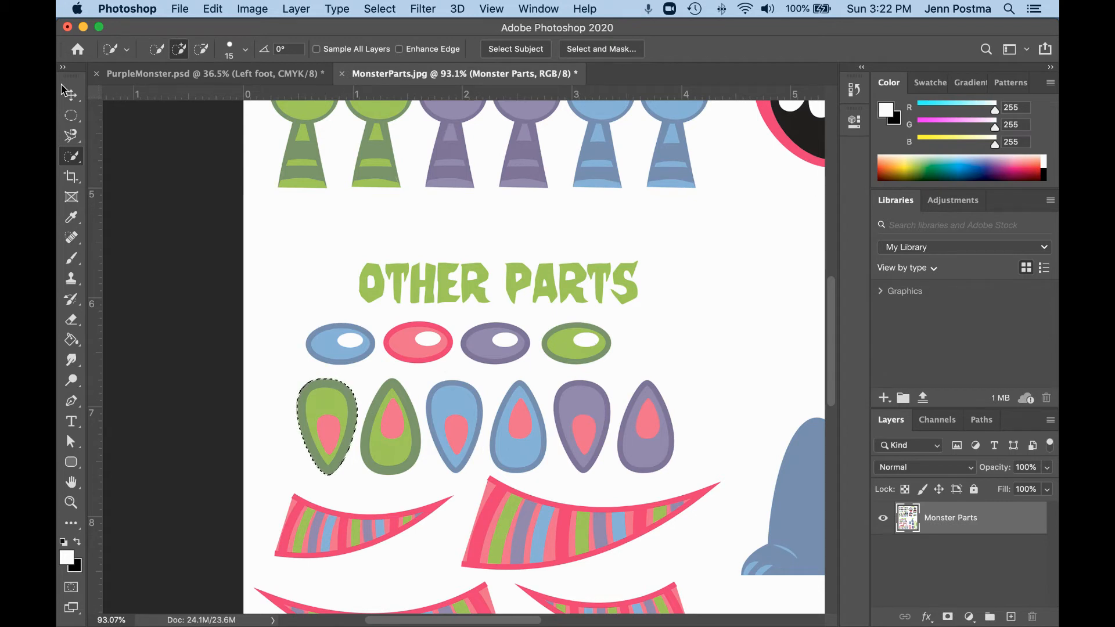
key(super+d)
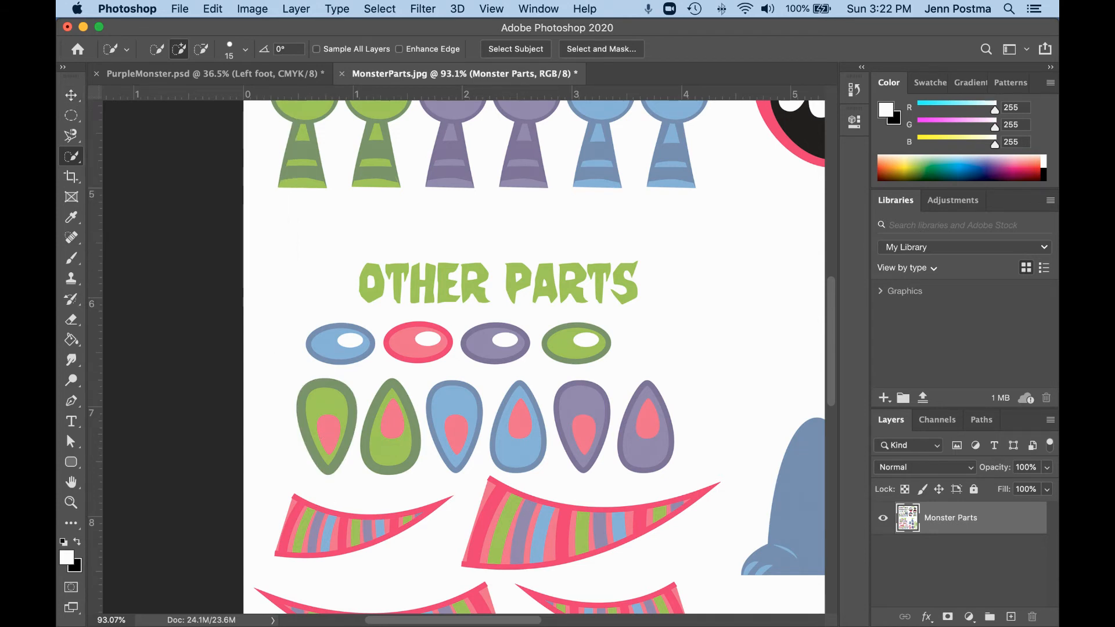
scroll(199, 329, down, 2)
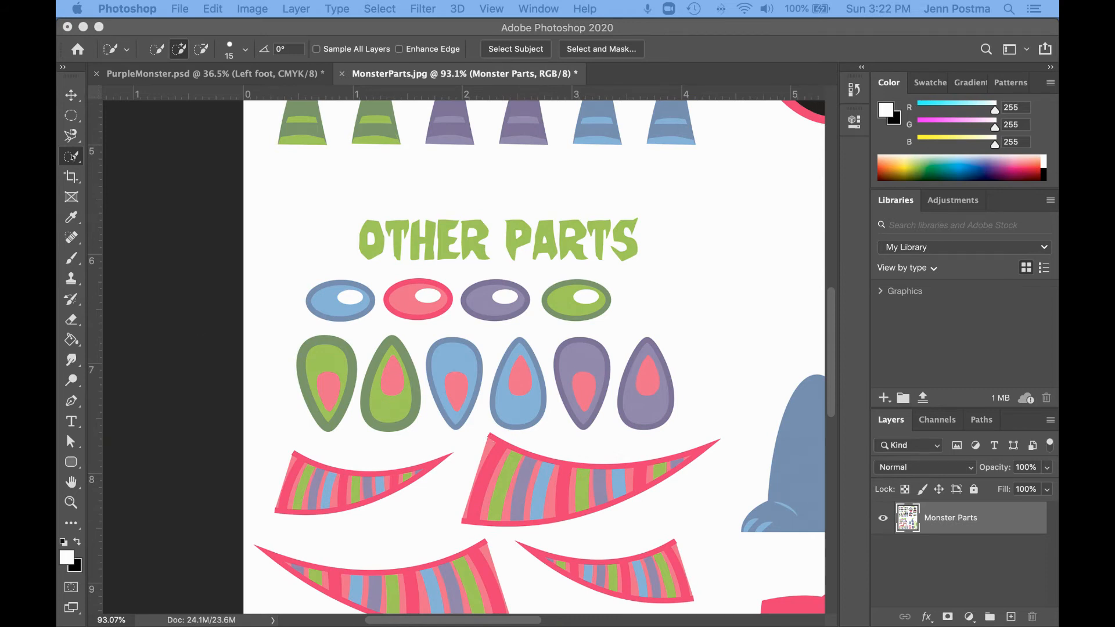
click(156, 50)
click(155, 51)
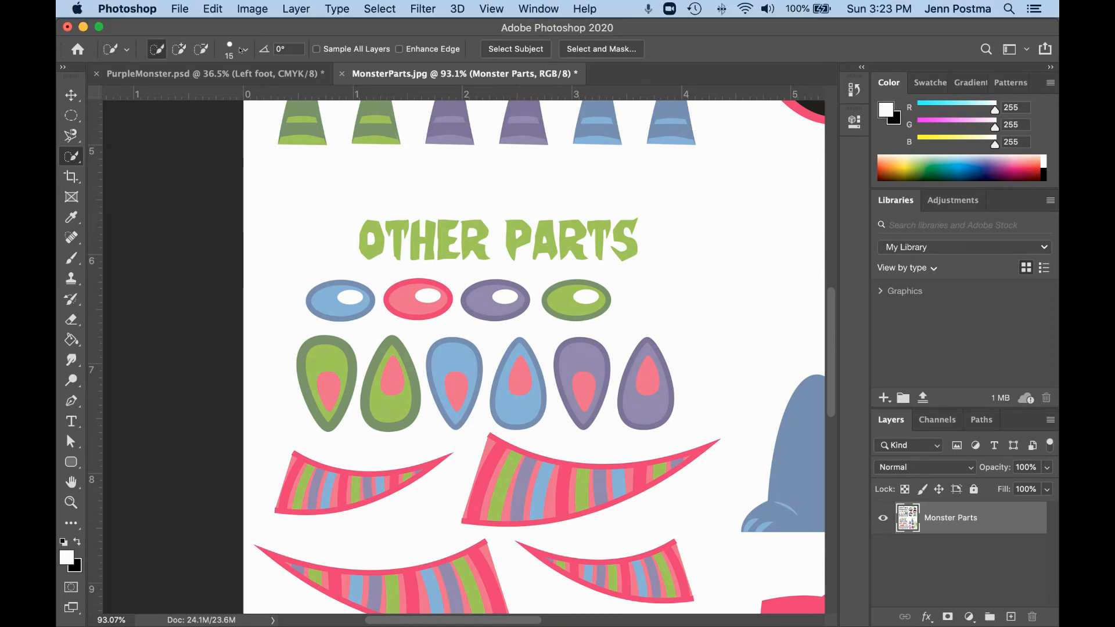
mouse_move(496, 446)
mouse_down()
mouse_move(534, 470)
mouse_move(523, 470)
mouse_move(628, 478)
mouse_up()
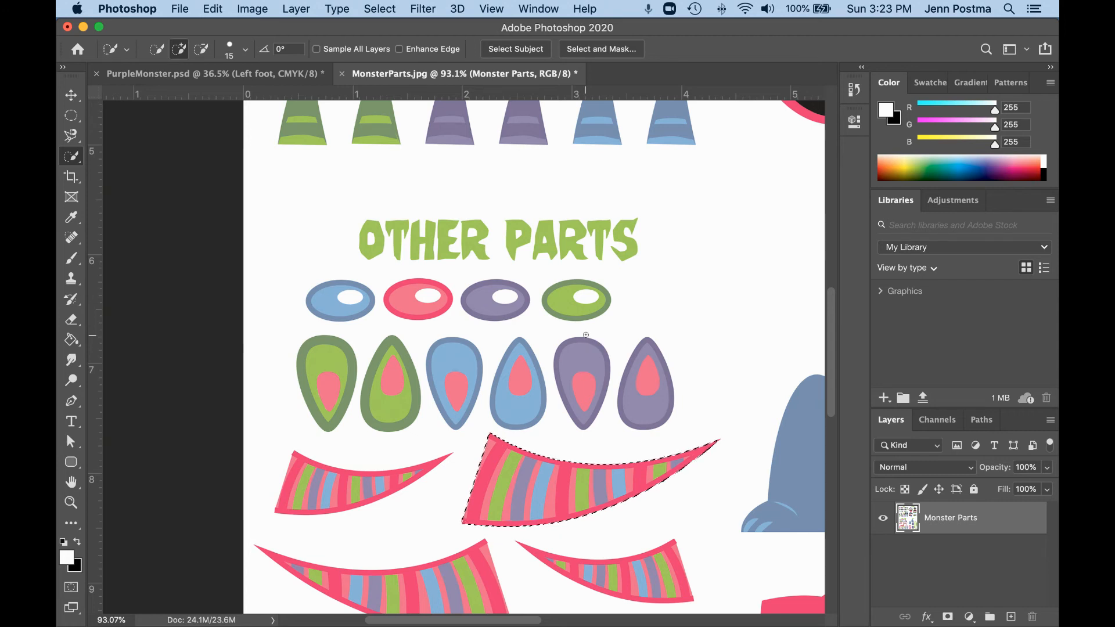
Paste the striped horn into PurpleMonster.psd, tilt it upward, and attach it to the body's upper right edge
click(138, 76)
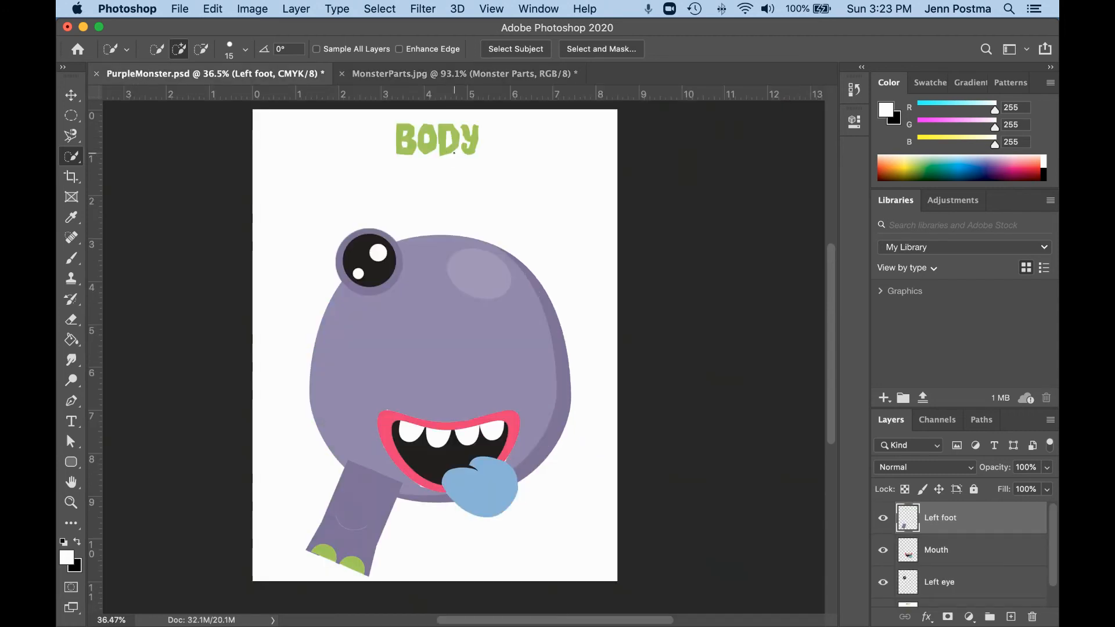
key(super+v)
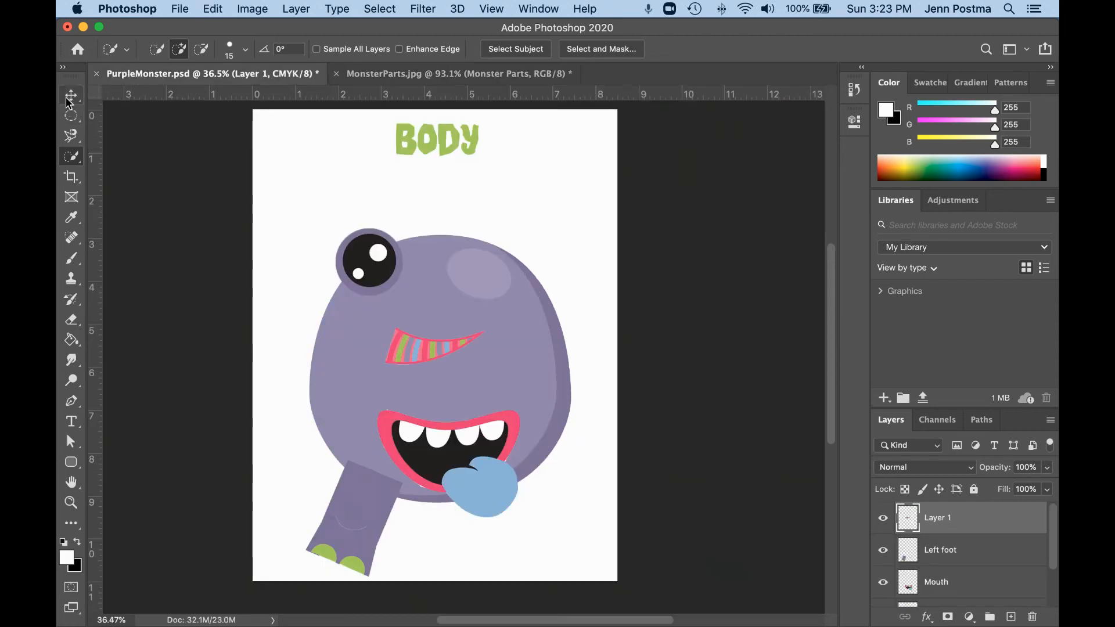
click(68, 99)
drag(446, 353, 564, 270)
drag(613, 233, 582, 198)
drag(550, 275, 567, 264)
drag(599, 196, 597, 191)
key(super+z)
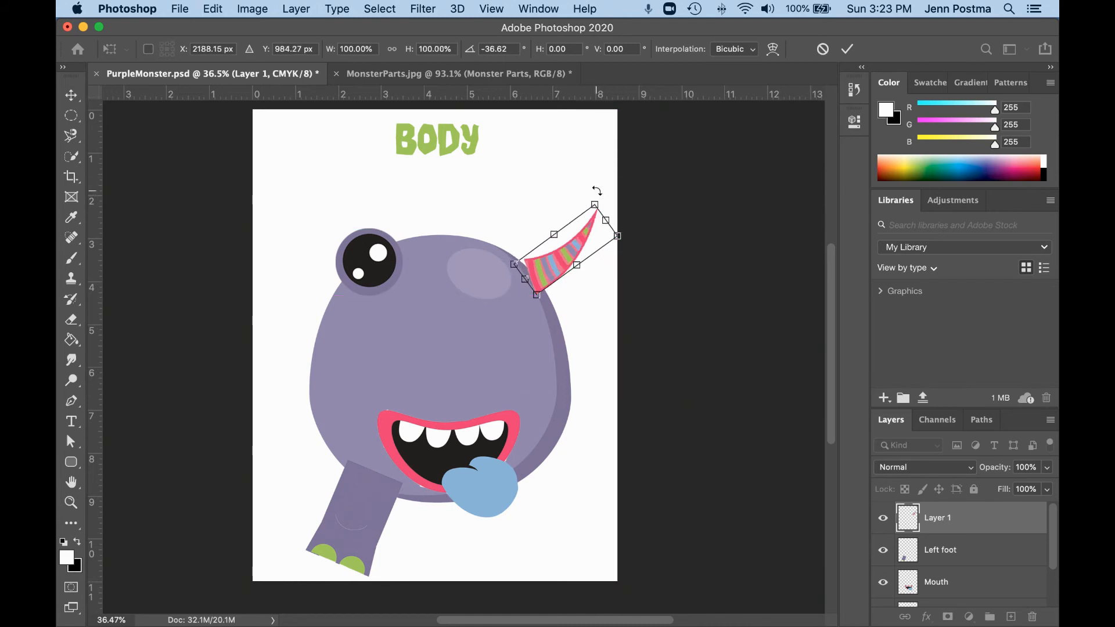
drag(596, 190, 583, 185)
key(Return)
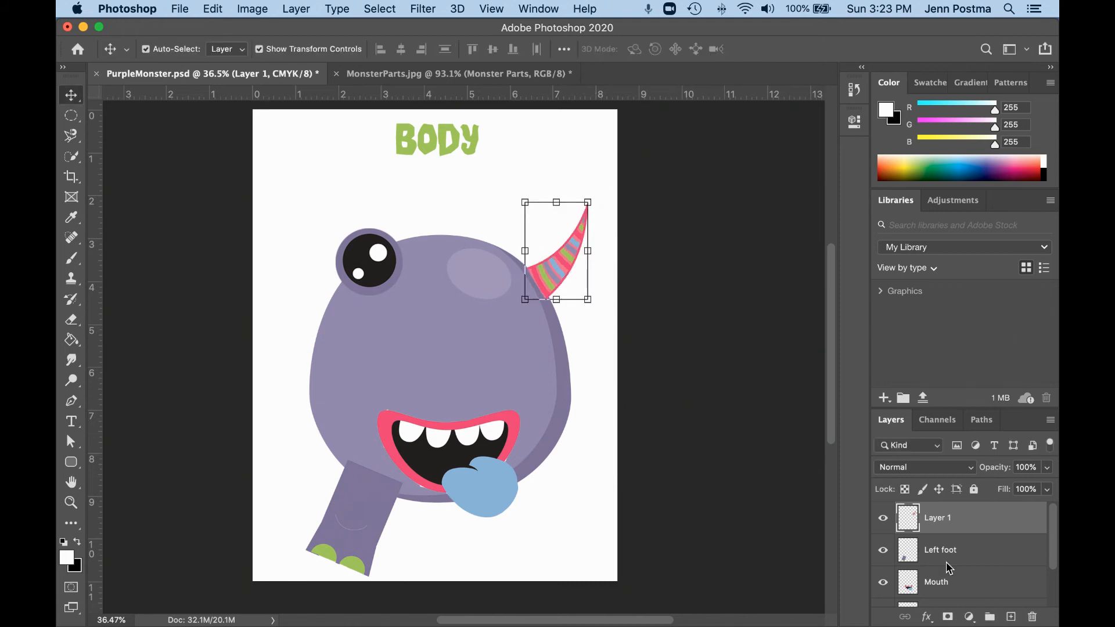
Rename the horn's layer as "right horn"
double_click(931, 517)
key(BackSpace)
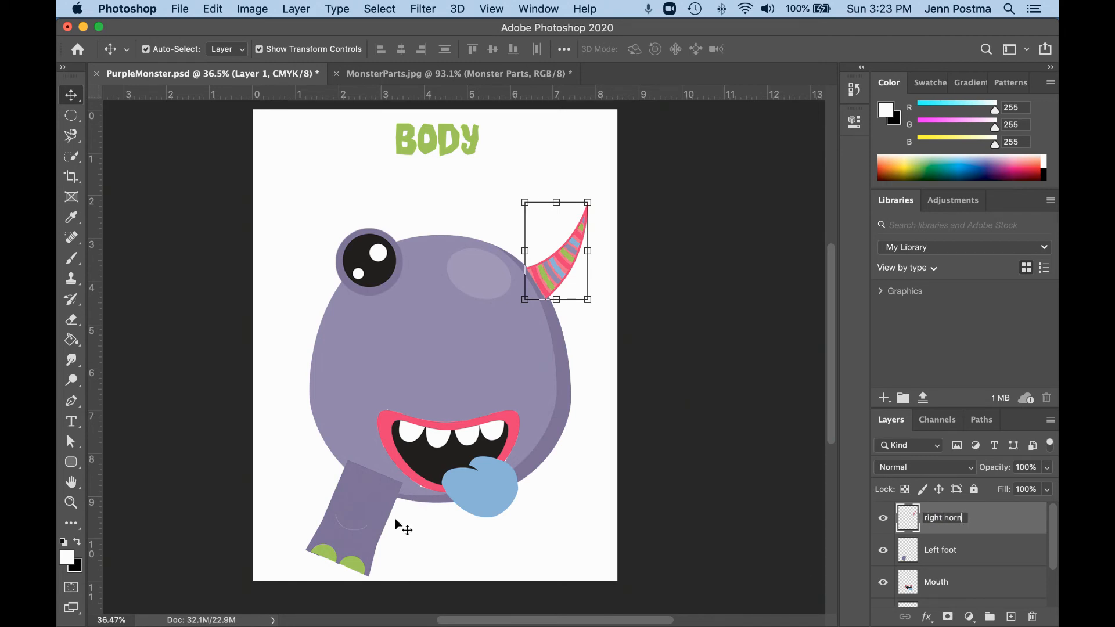
key(Return)
Check the mouth's outline up close for stray white fragments and delete the Mouth layer
click(430, 477)
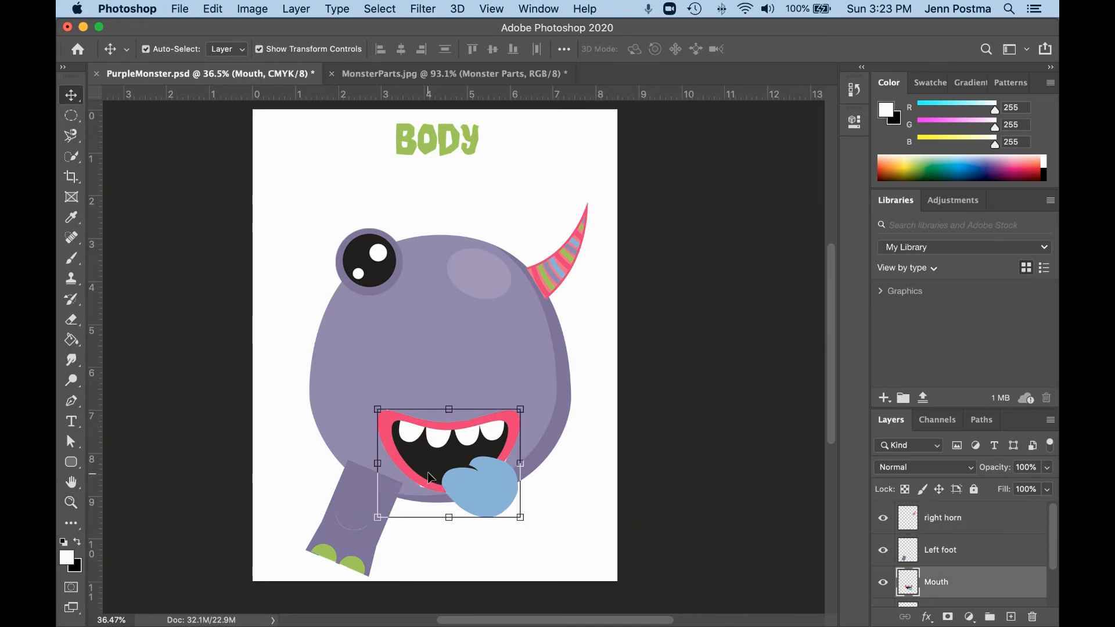
click(70, 503)
drag(349, 418, 454, 475)
scroll(623, 540, down, 5)
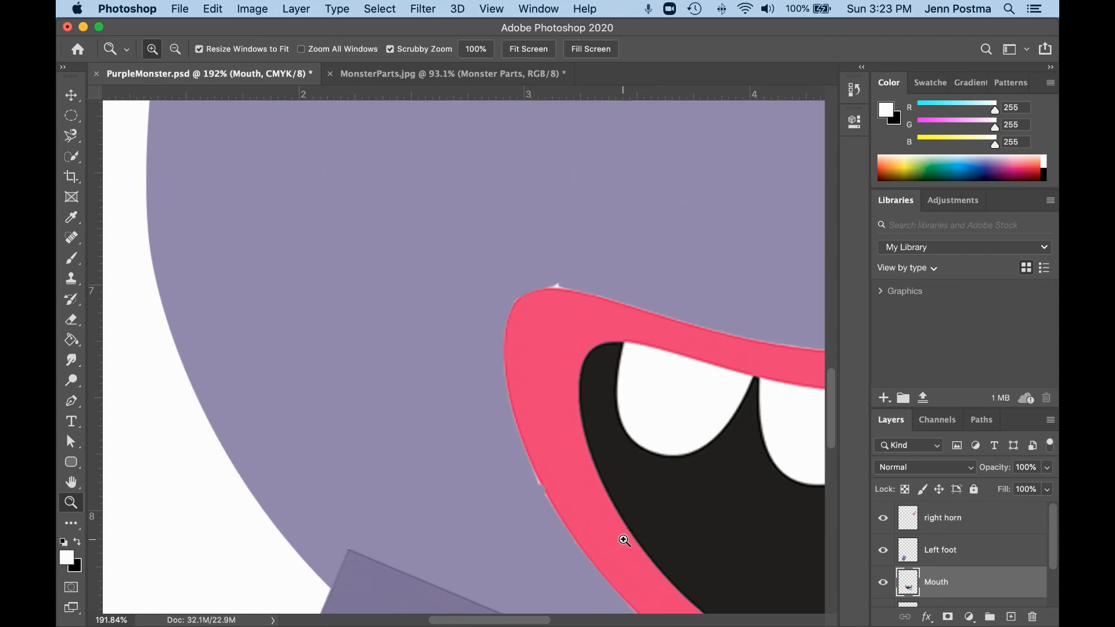
scroll(624, 540, down, 3)
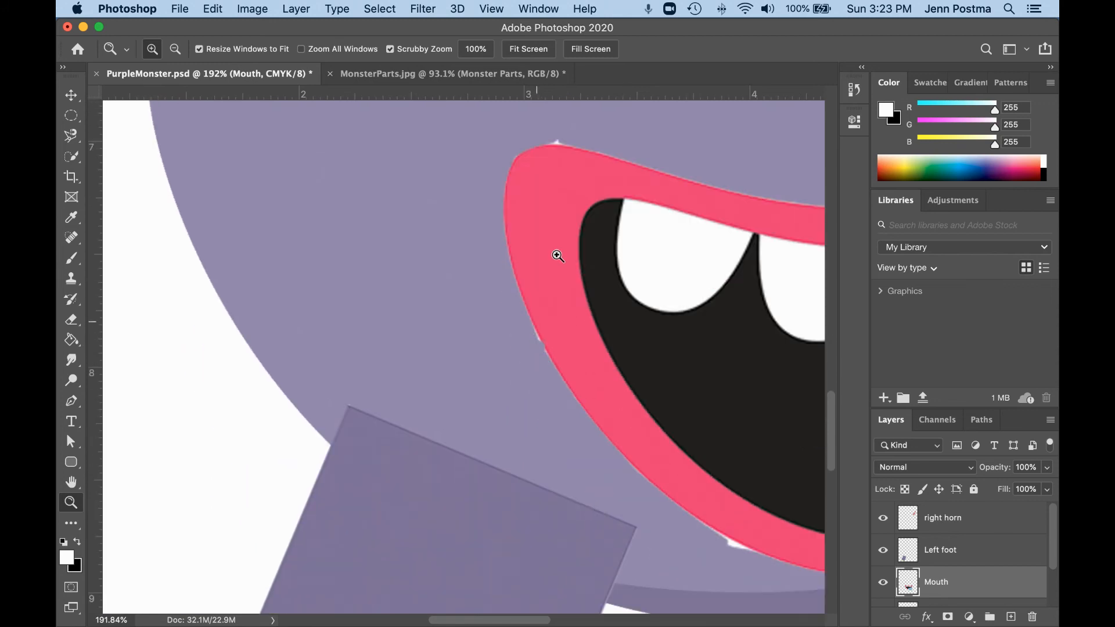
click(70, 99)
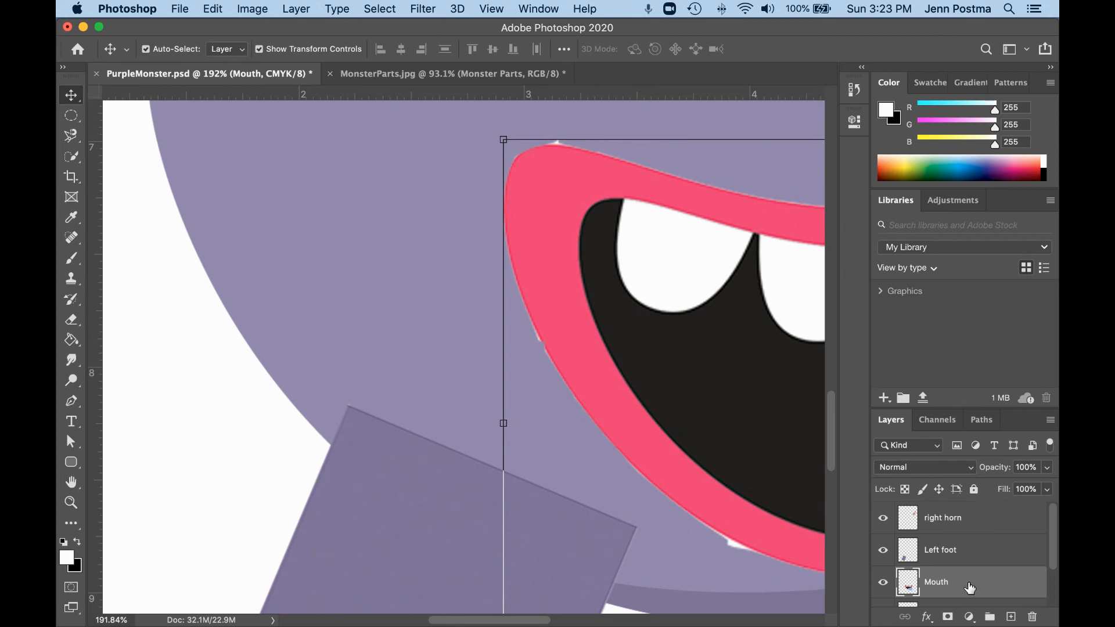
key(super+minus)
key(super+minus)
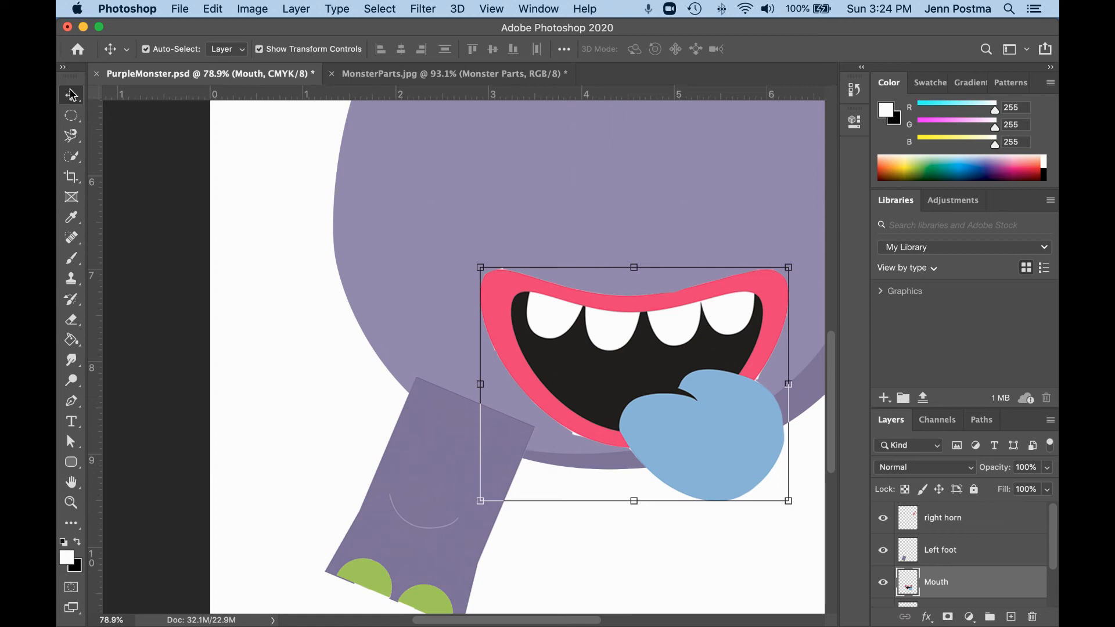
click(707, 428)
click(1033, 619)
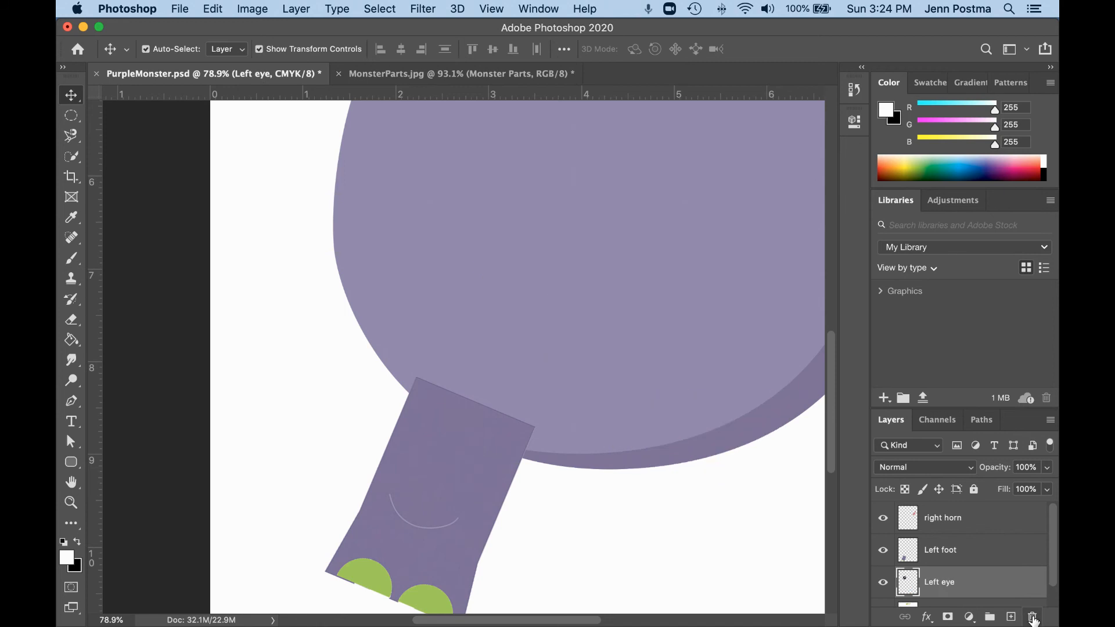
In MonsterParts.jpg, try Object Selection on the red fanged mouth and the blue one above it, ending with the red mouth selected
click(407, 74)
scroll(458, 434, up, 4)
scroll(460, 437, up, 5)
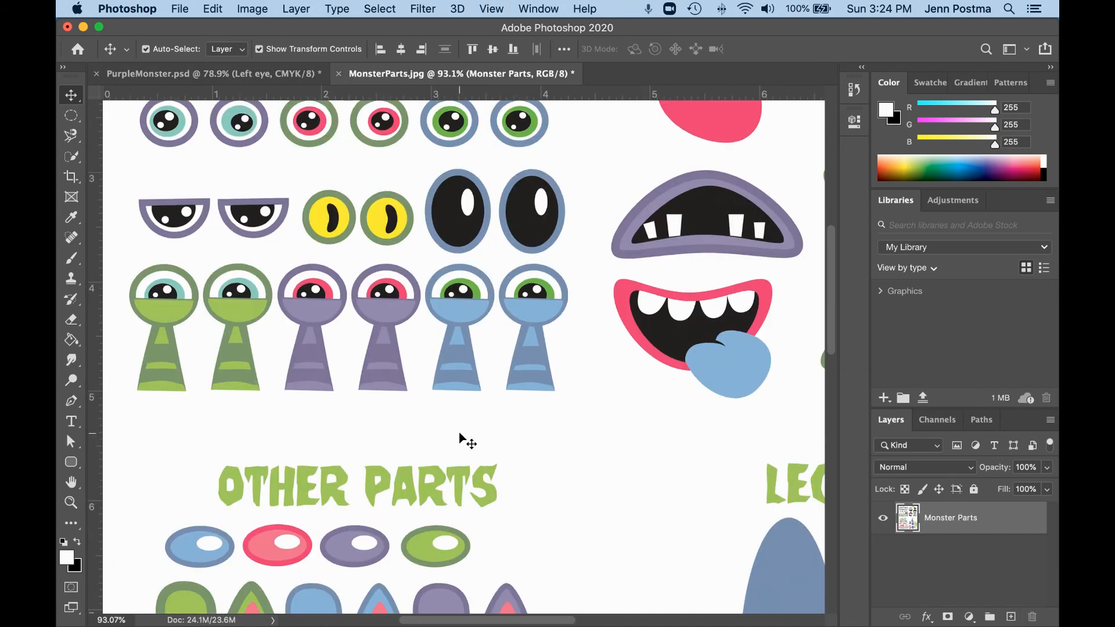
scroll(627, 471, right, 10)
scroll(627, 471, up, 5)
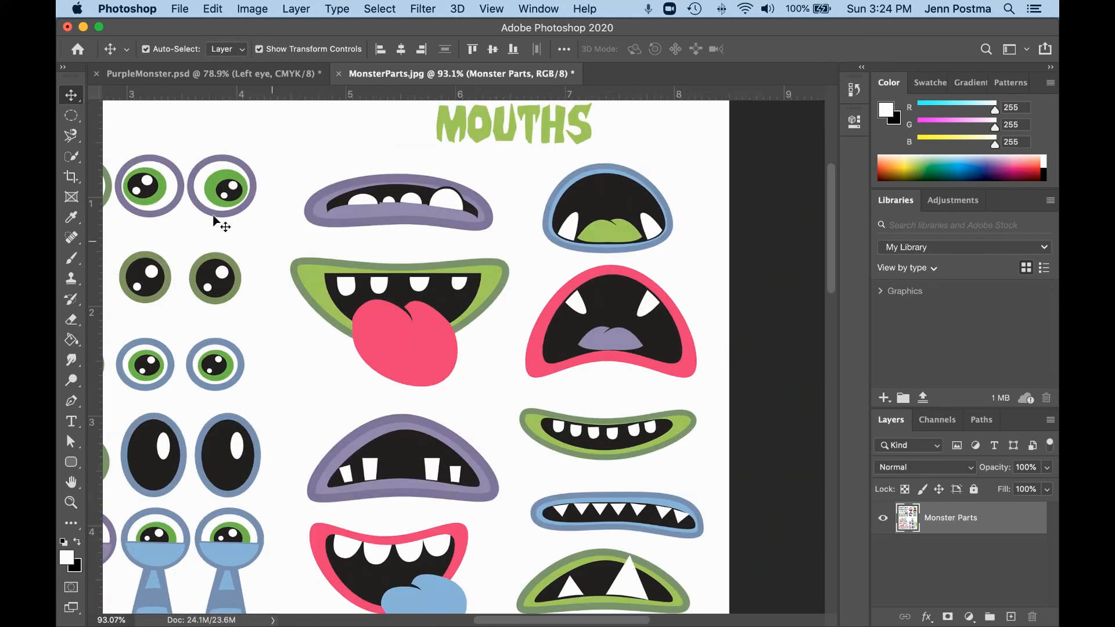
click(70, 158)
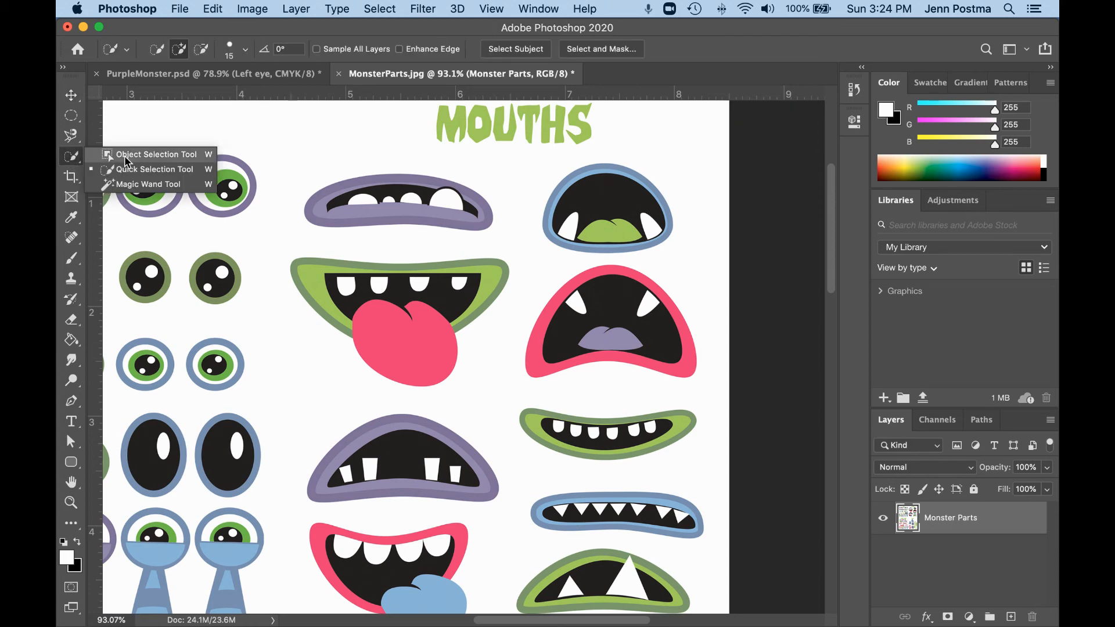
click(127, 158)
drag(526, 254, 705, 387)
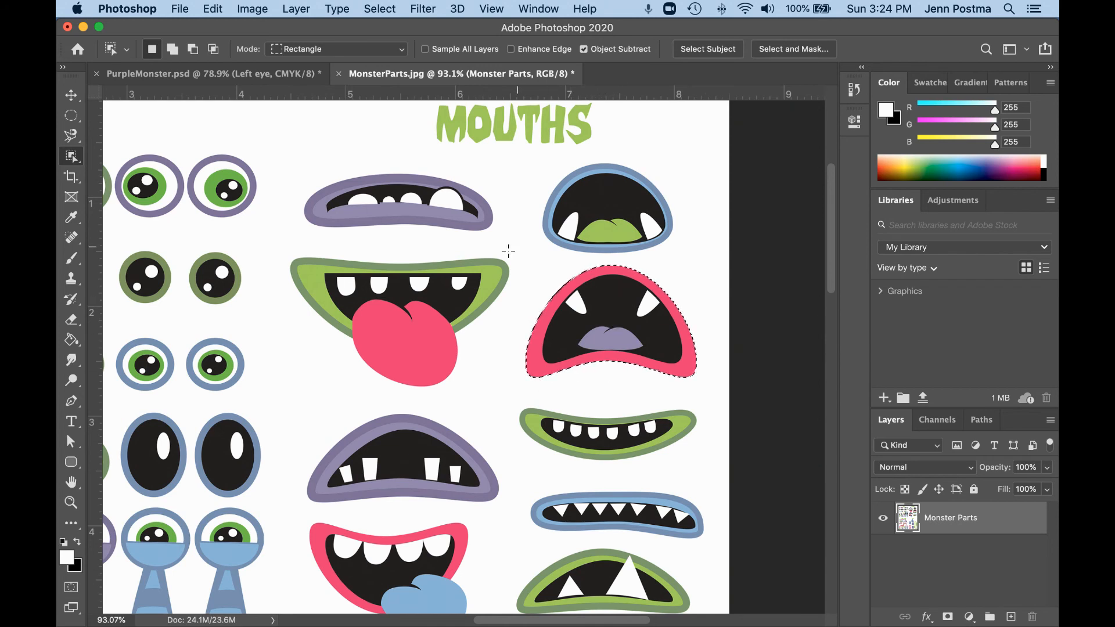
drag(525, 158, 678, 253)
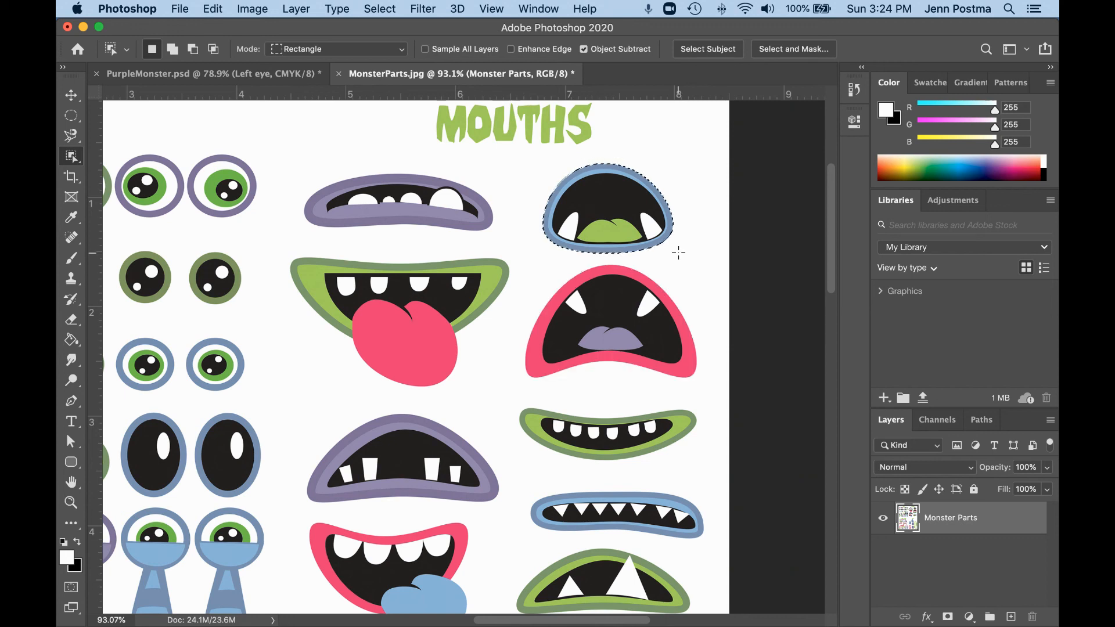
drag(521, 268, 705, 386)
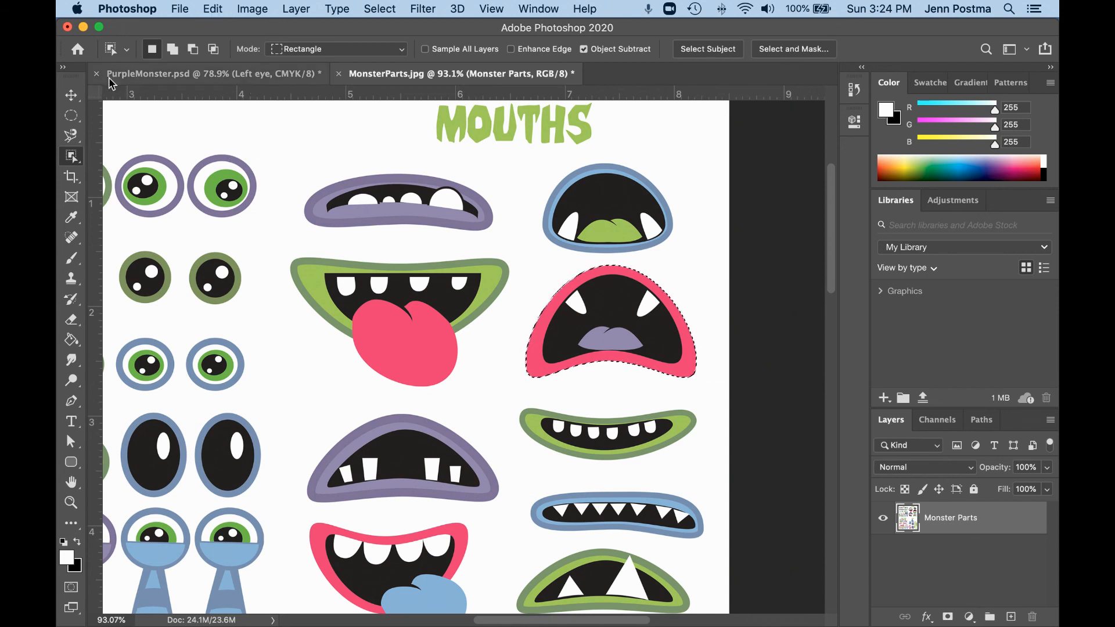
Paste the red fanged mouth into PurpleMonster.psd, move it up onto the middle of the body, and scale it to about 166%
click(141, 74)
key(super+v)
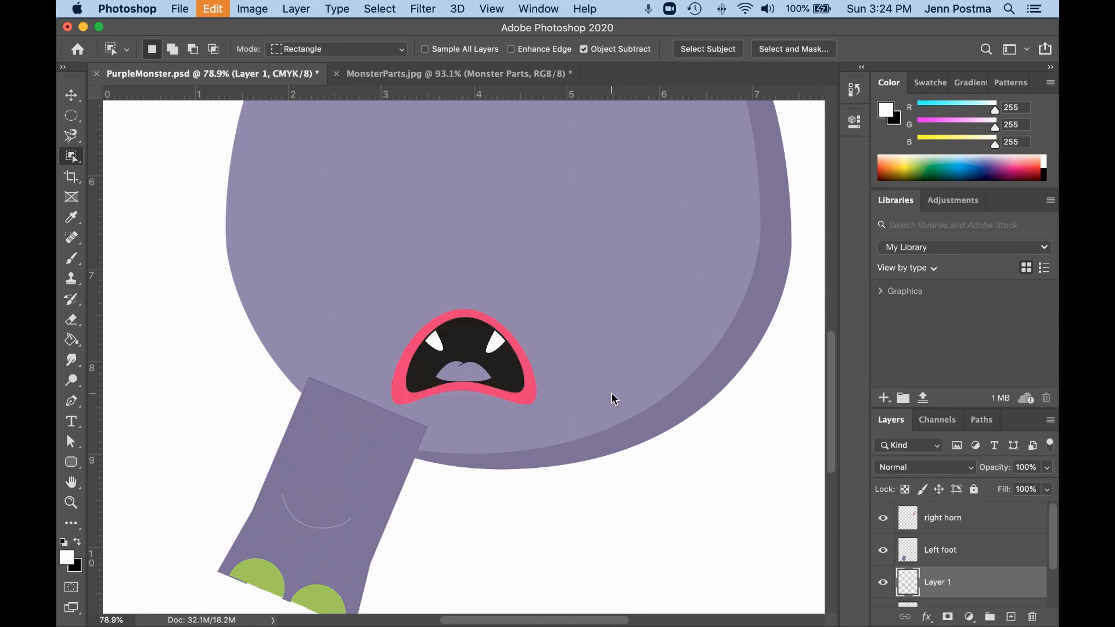
click(71, 95)
drag(511, 316, 547, 192)
drag(570, 282, 658, 358)
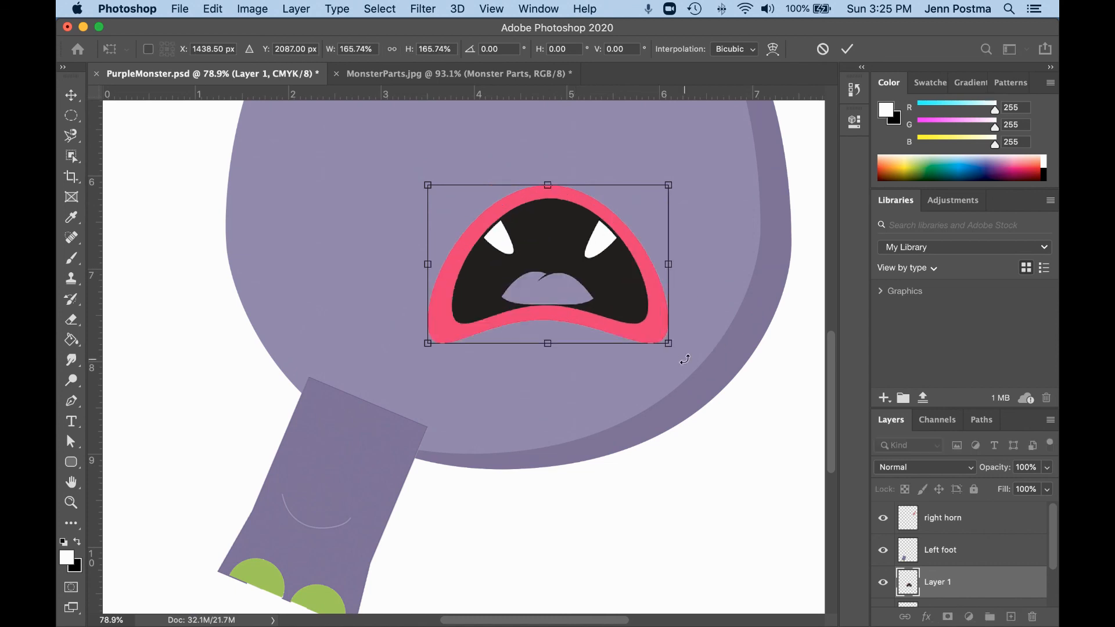
key(Return)
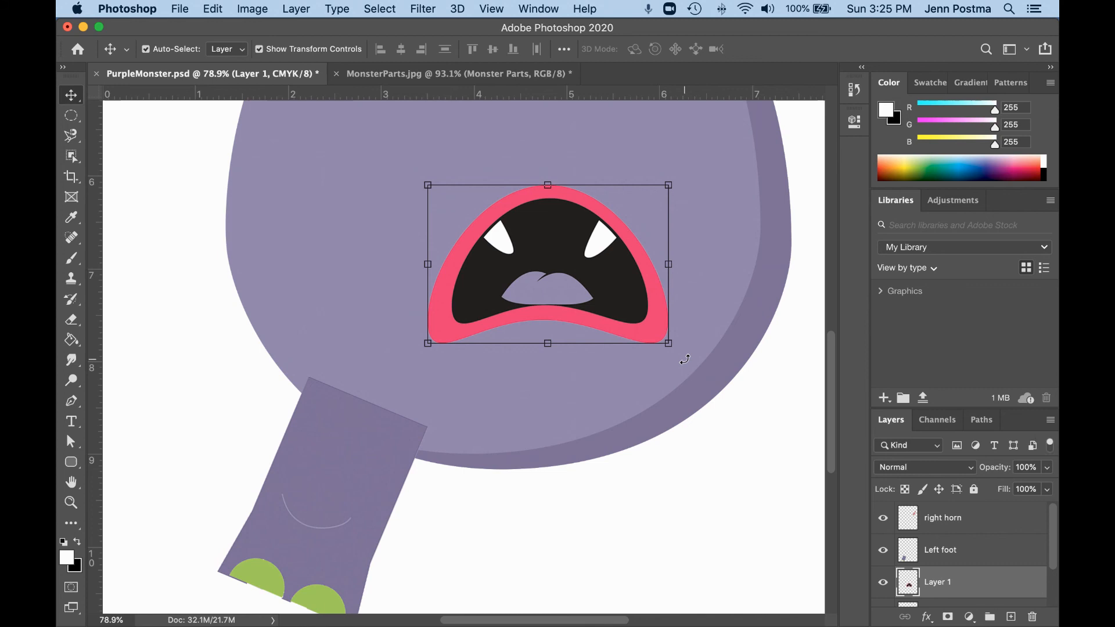
Rename the pasted red mouth's layer as "Mouth"
drag(835, 422, 832, 393)
double_click(944, 583)
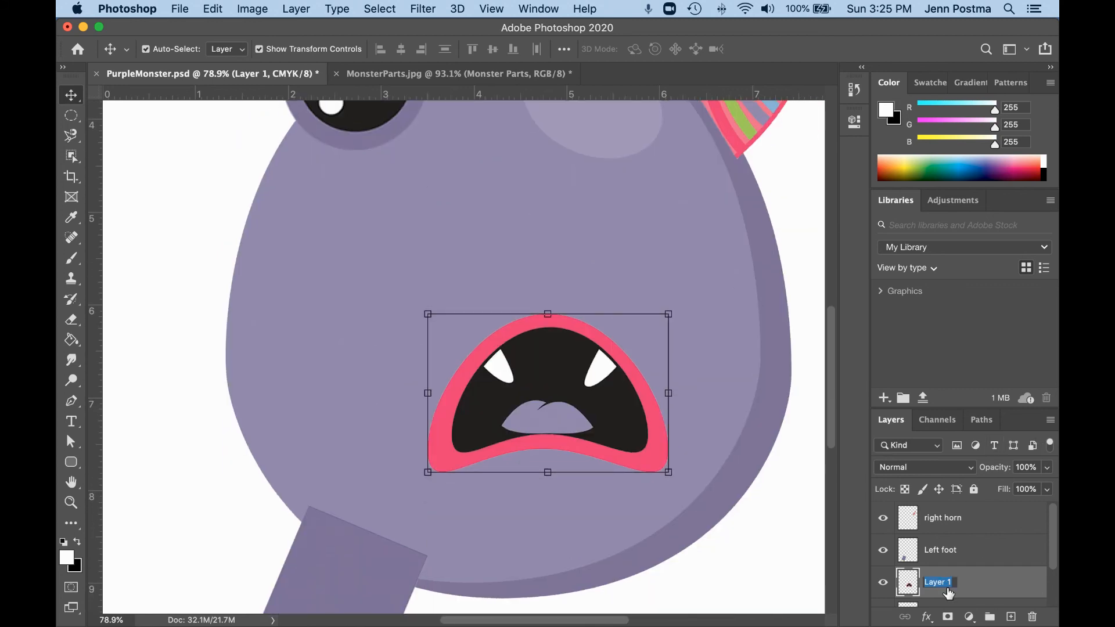
text(Mouth)
key(Return)
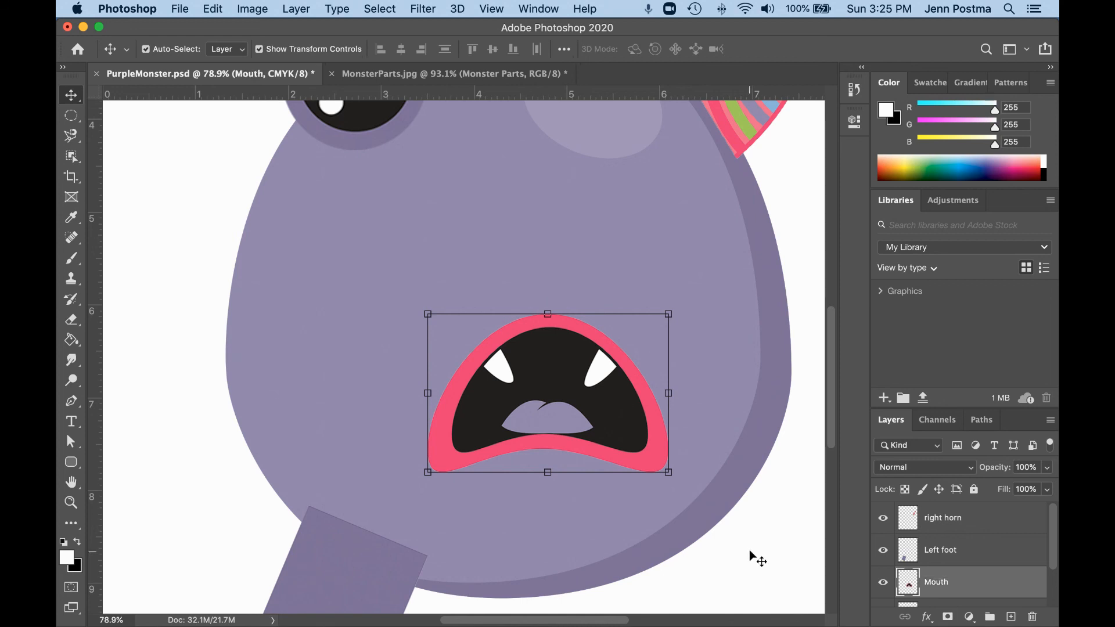
double_click(71, 483)
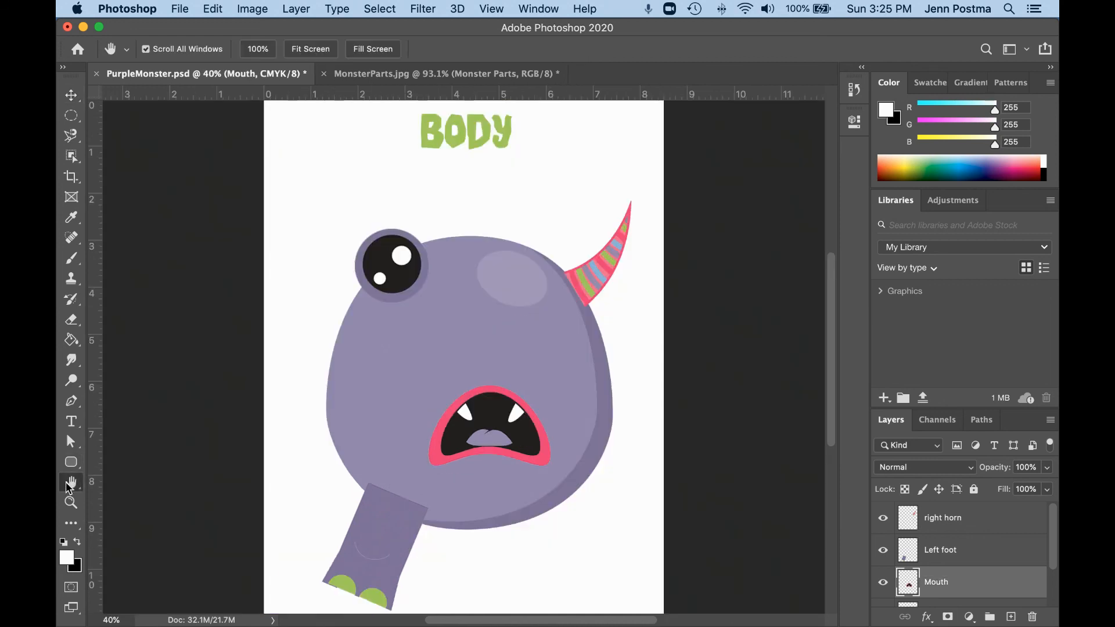
click(386, 74)
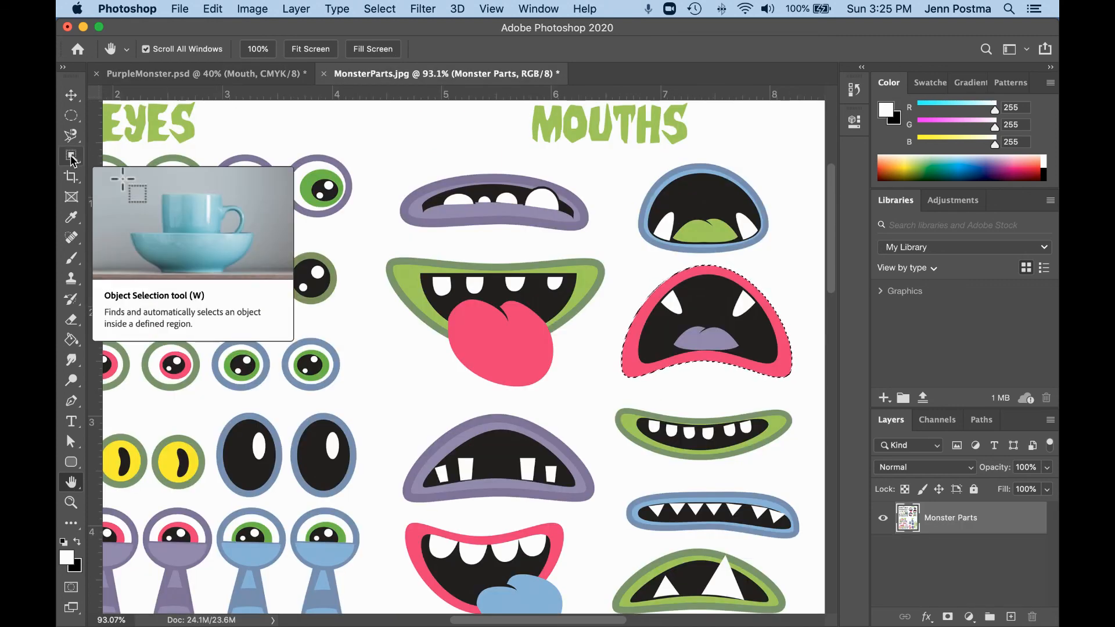
click(126, 76)
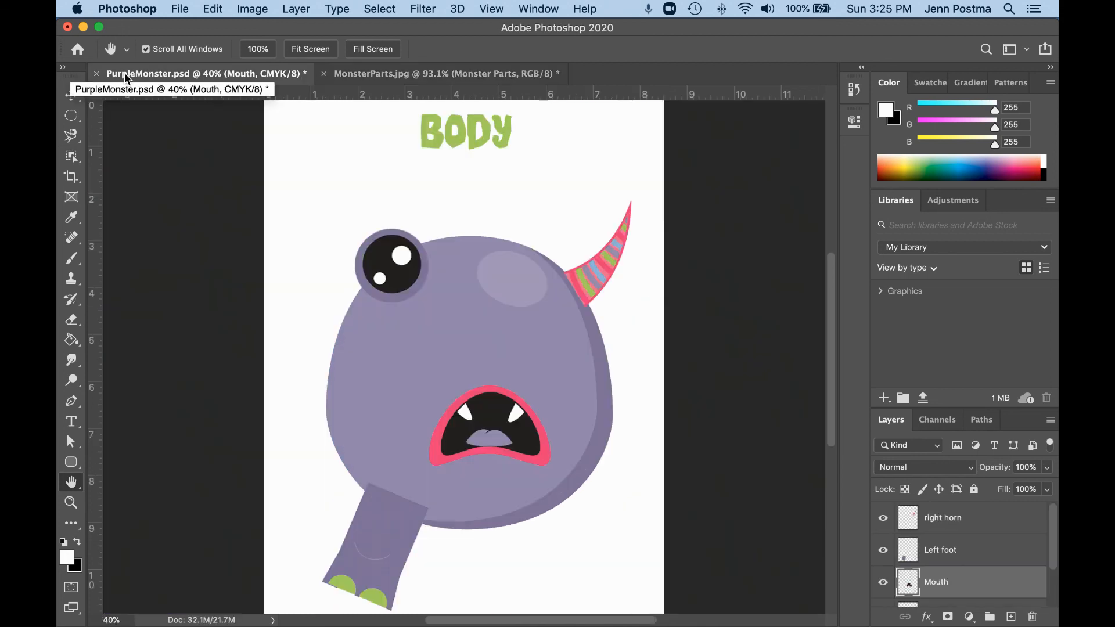